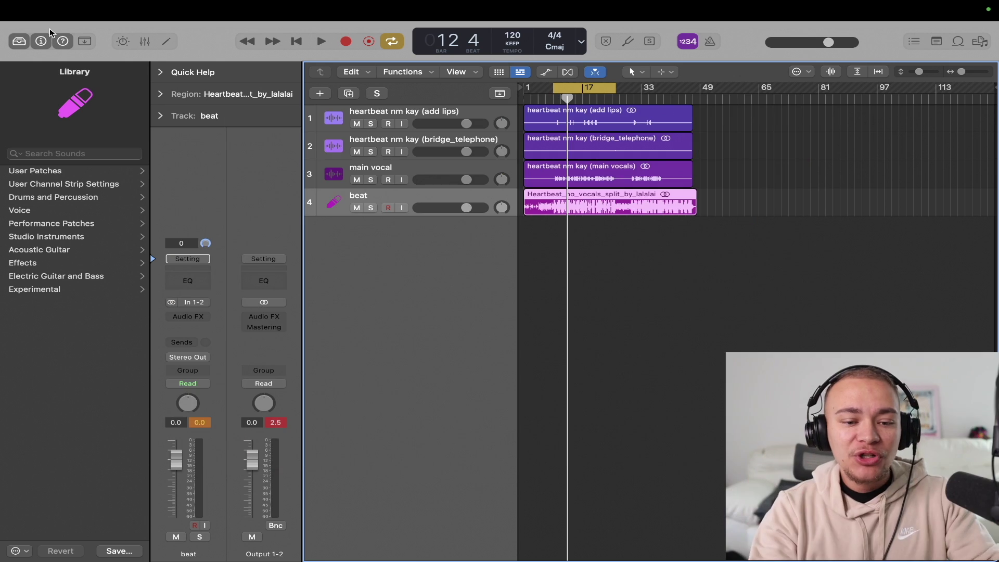
- Lower the beat track's volume to about -4.7 dB while listening, and mute the add lips heartbeat track
key(super+Right)
key(super+Right)
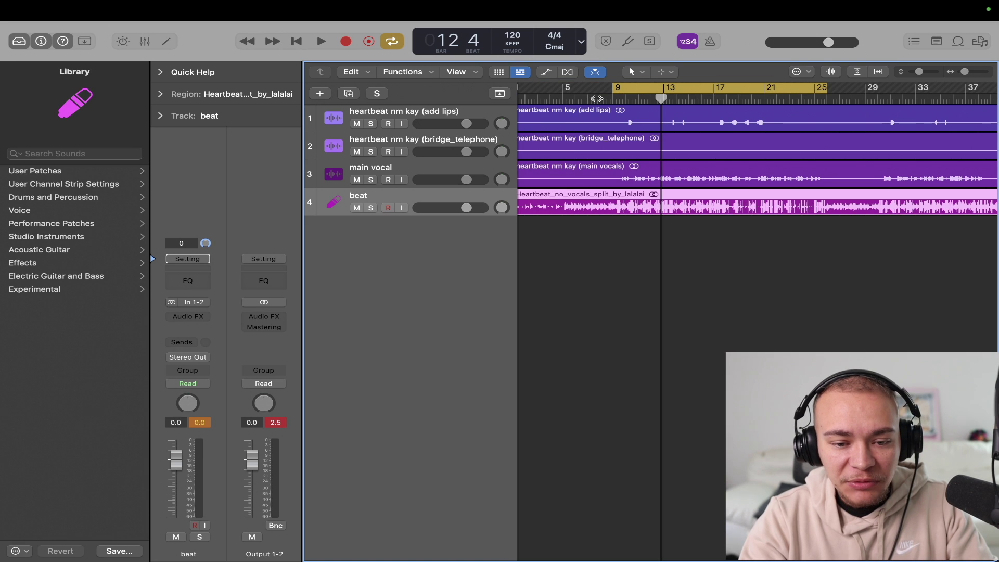
key(space)
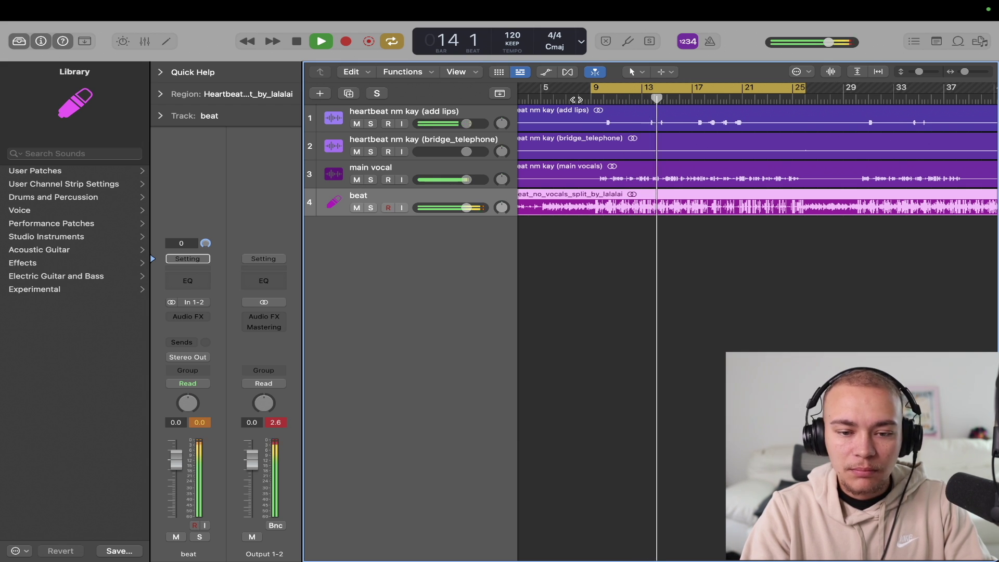
key(space)
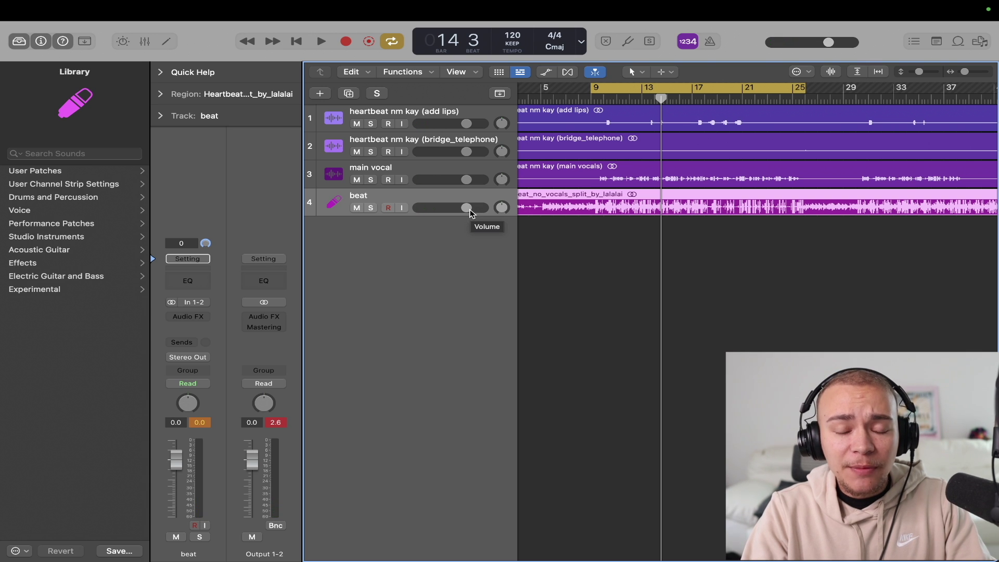
drag(470, 208, 456, 210)
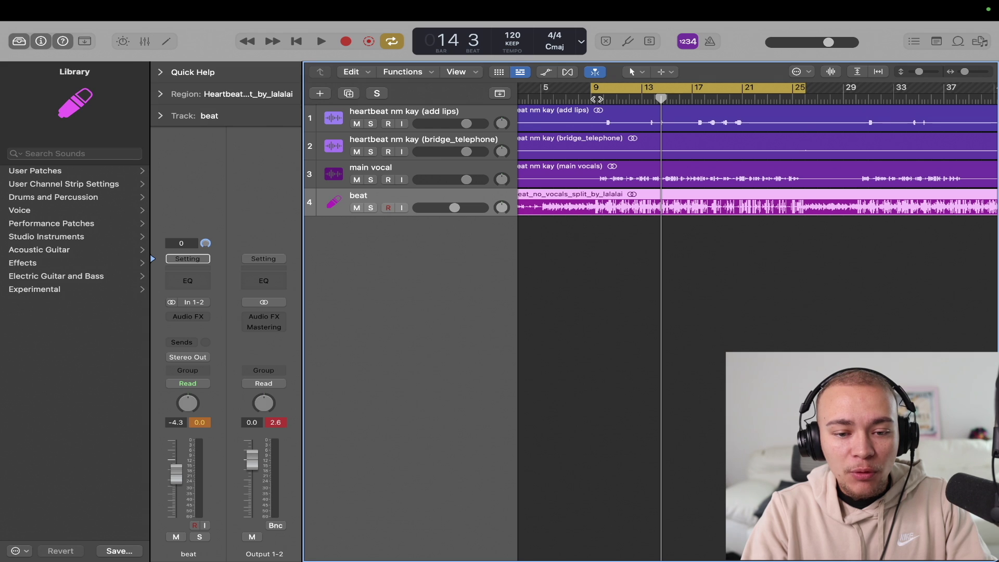
key(space)
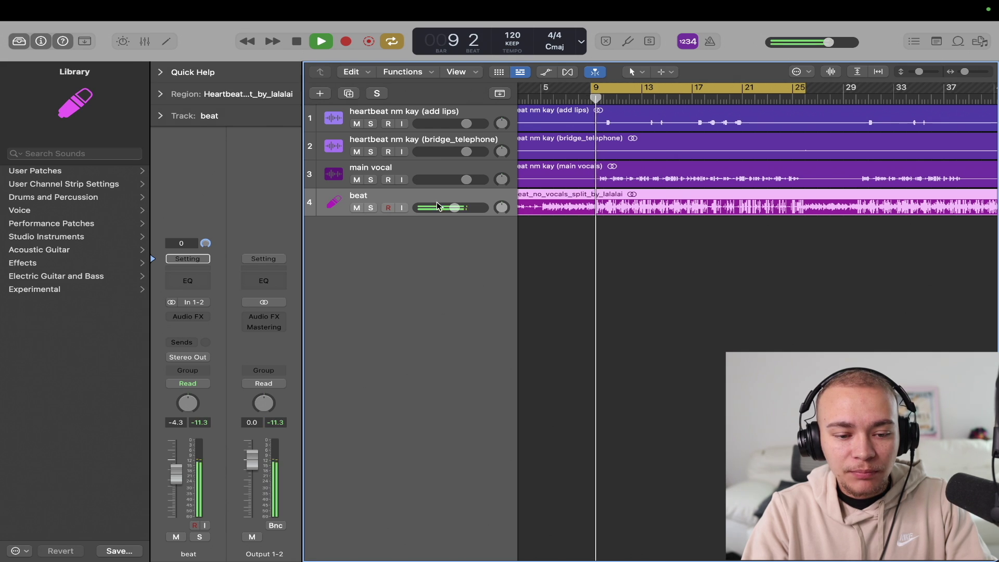
drag(454, 210, 453, 210)
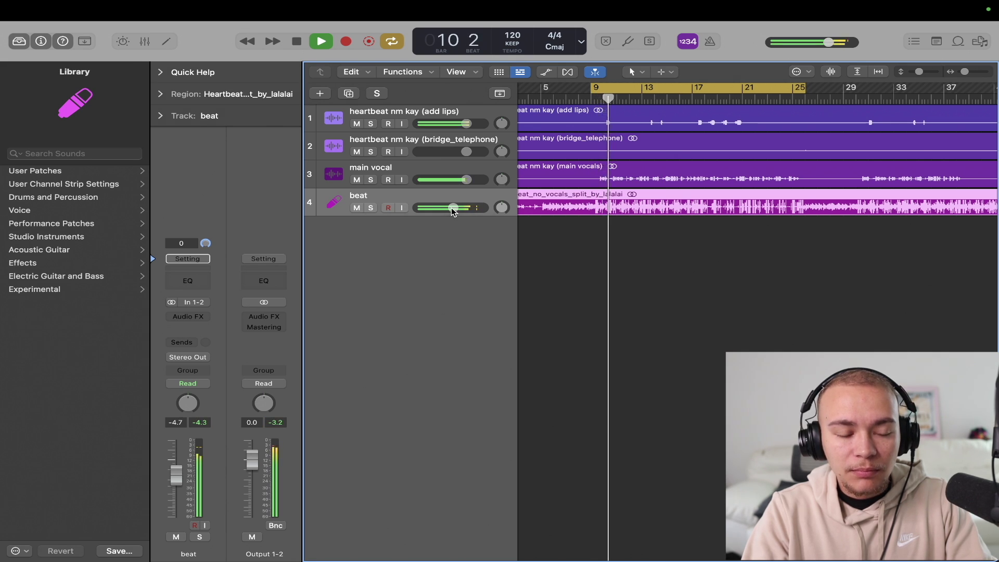
click(357, 124)
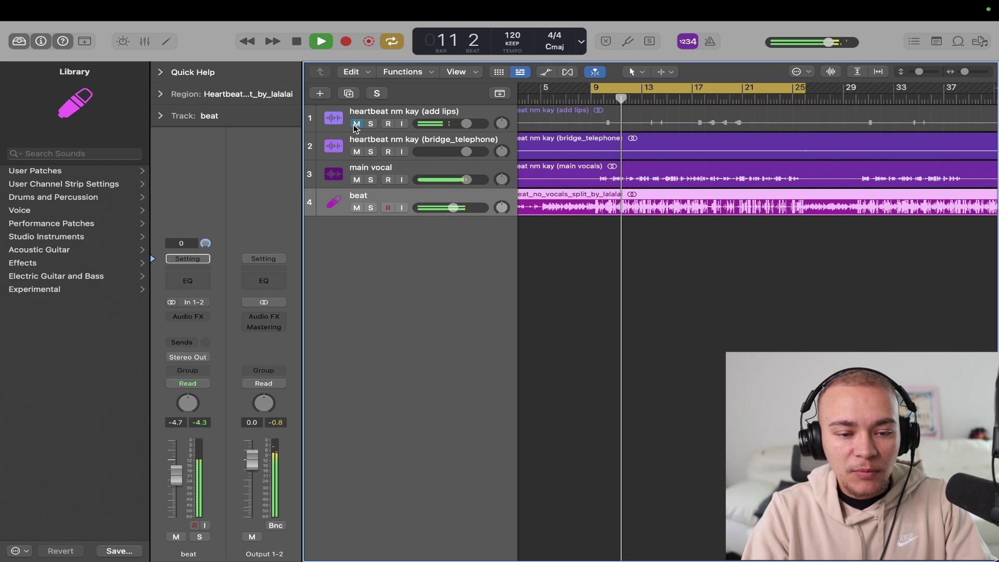
key(space)
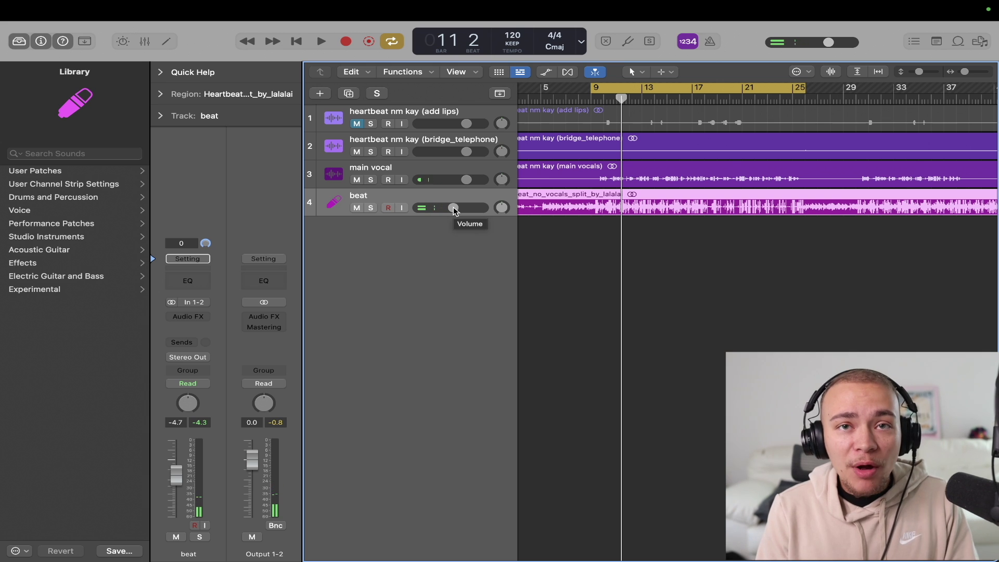
- Insert a stereo BPM Counter on the beat track and play it to read 115 BPM
click(199, 319)
click(305, 208)
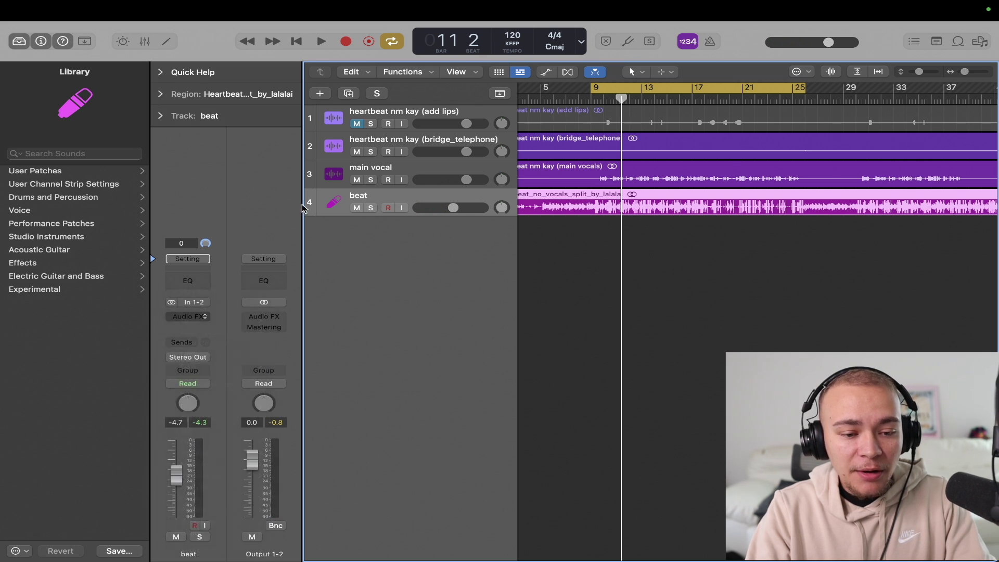
click(178, 315)
mouse_move(224, 464)
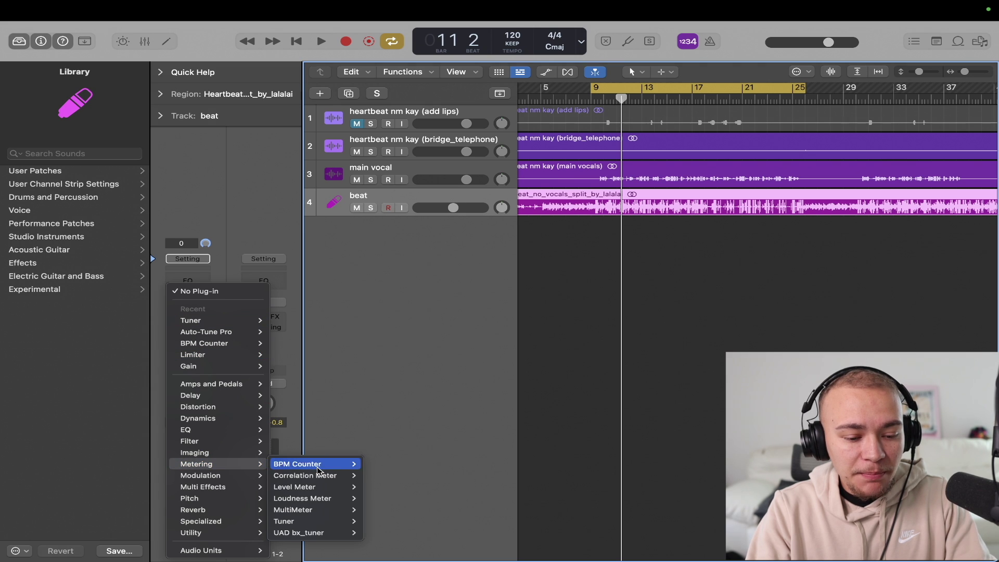
click(370, 465)
key(space)
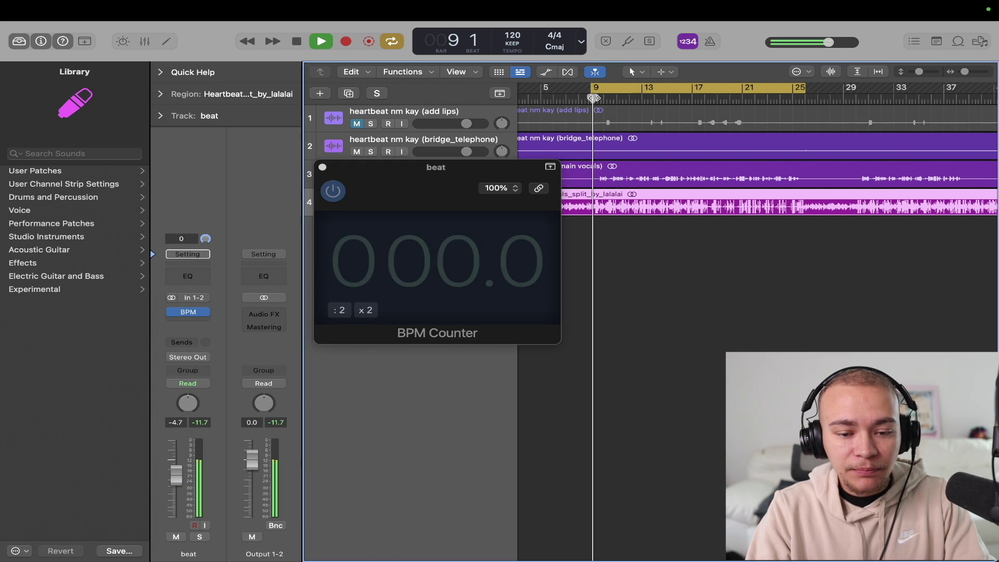
drag(403, 195, 383, 196)
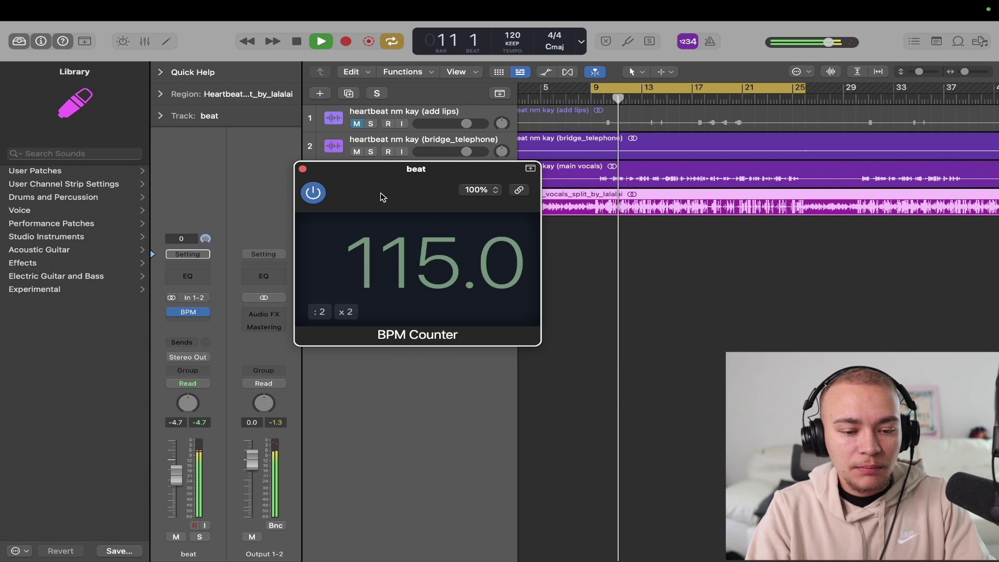
key(space)
- Set the project tempo to 115, close the BPM Counter window, and return the playhead to bar 9
drag(512, 35, 512, 57)
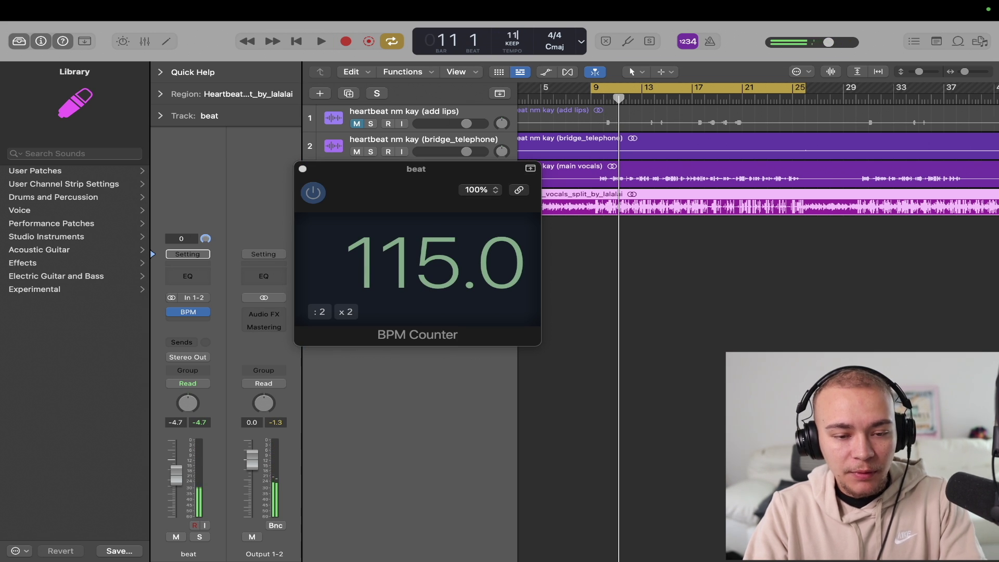
drag(368, 192, 458, 193)
click(405, 169)
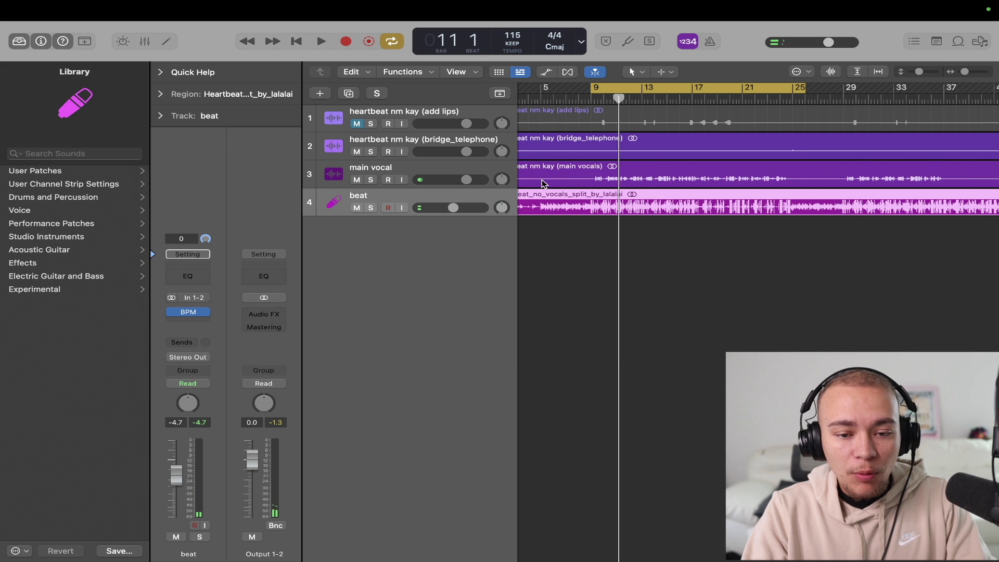
click(597, 104)
scroll(595, 156, up, 5)
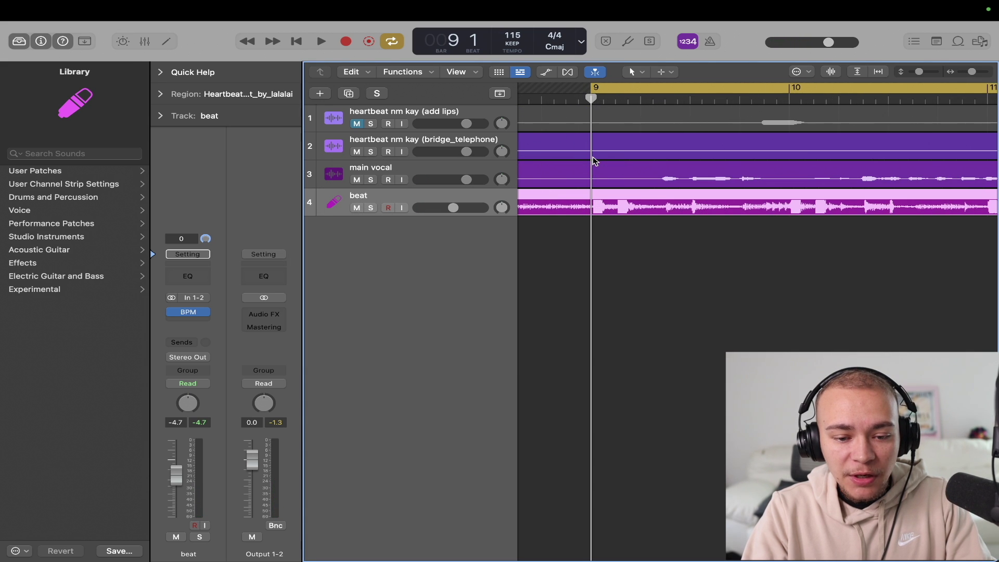
scroll(591, 158, down, 10)
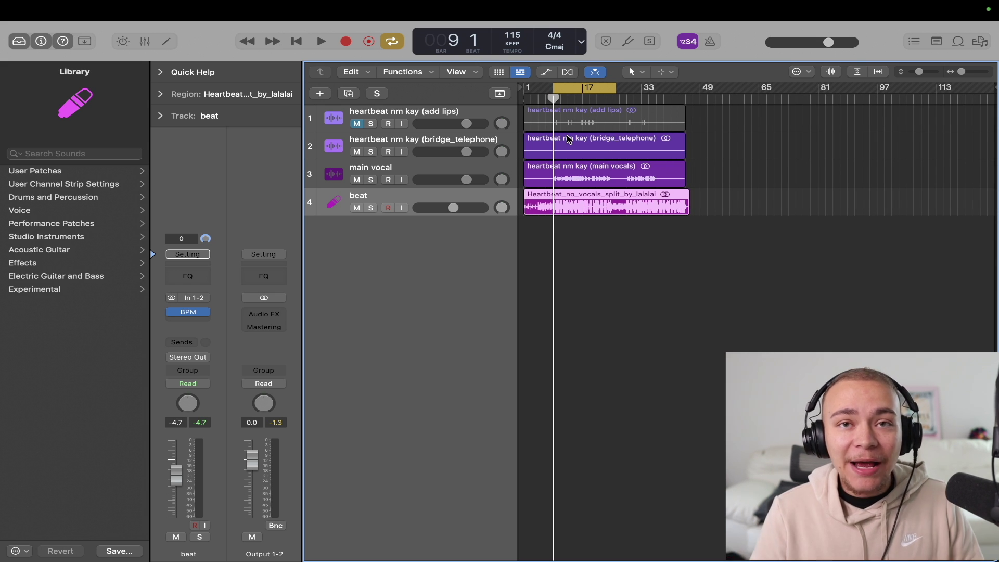
- Select the main vocal track and load User Patches > VS3 Vocal Presets > ALT MELT from the Library
scroll(568, 138, up, 10)
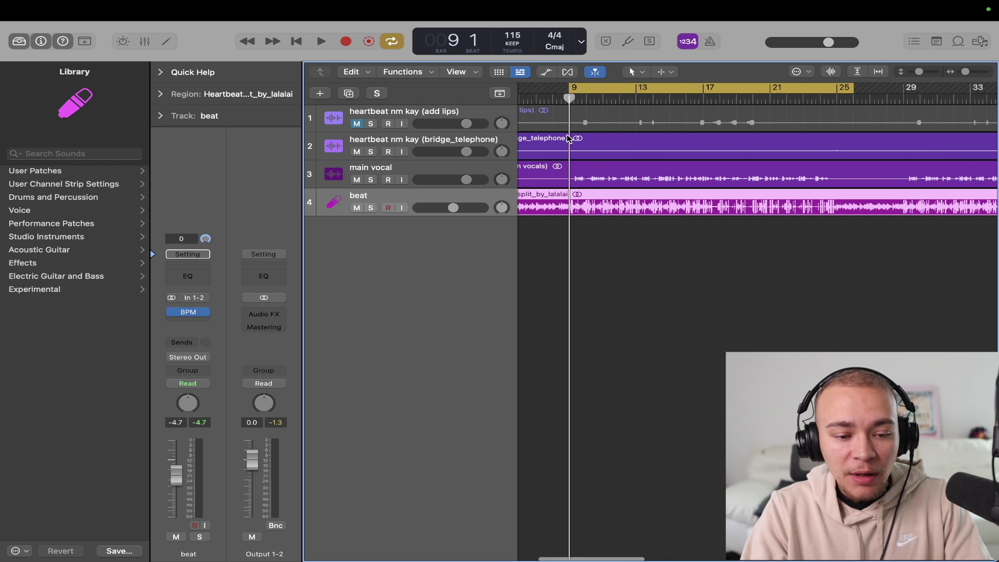
click(436, 170)
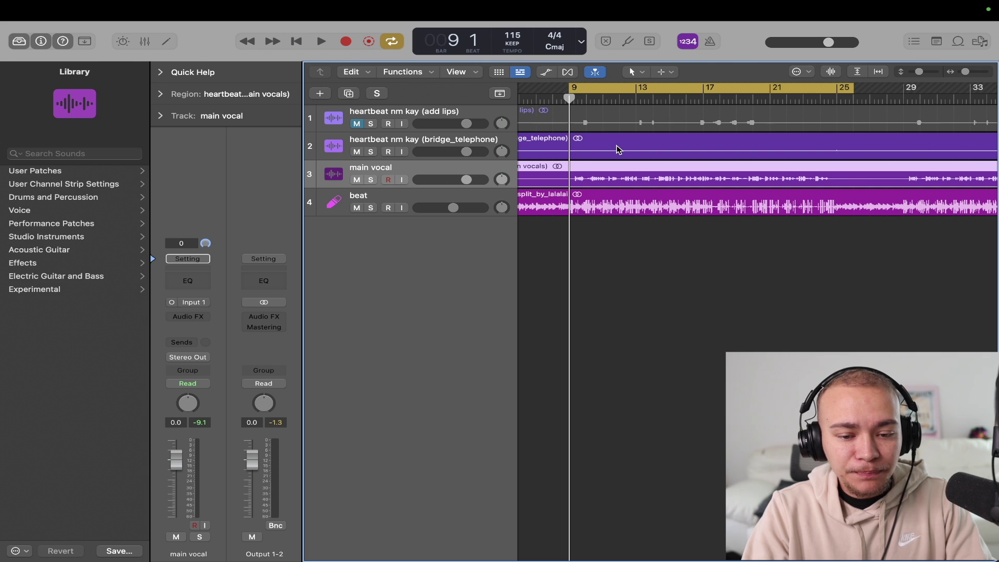
scroll(616, 147, down, 5)
click(63, 173)
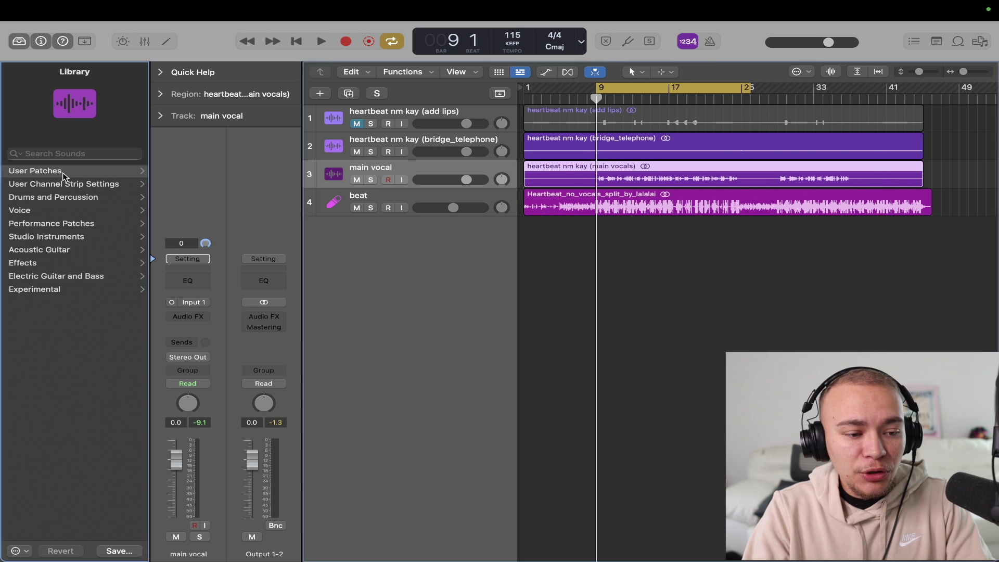
scroll(60, 349, down, 3)
click(56, 526)
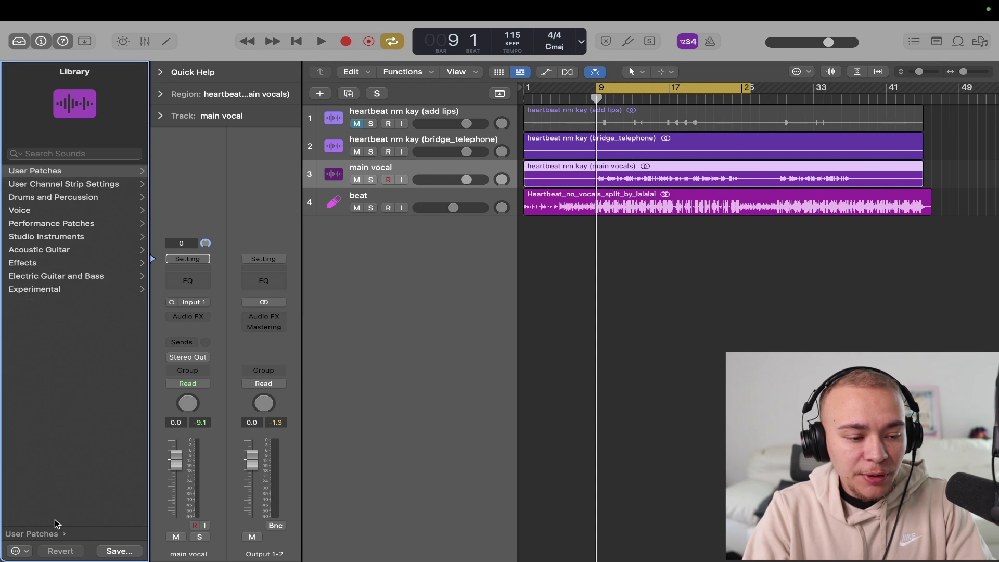
click(57, 177)
scroll(37, 513, down, 3)
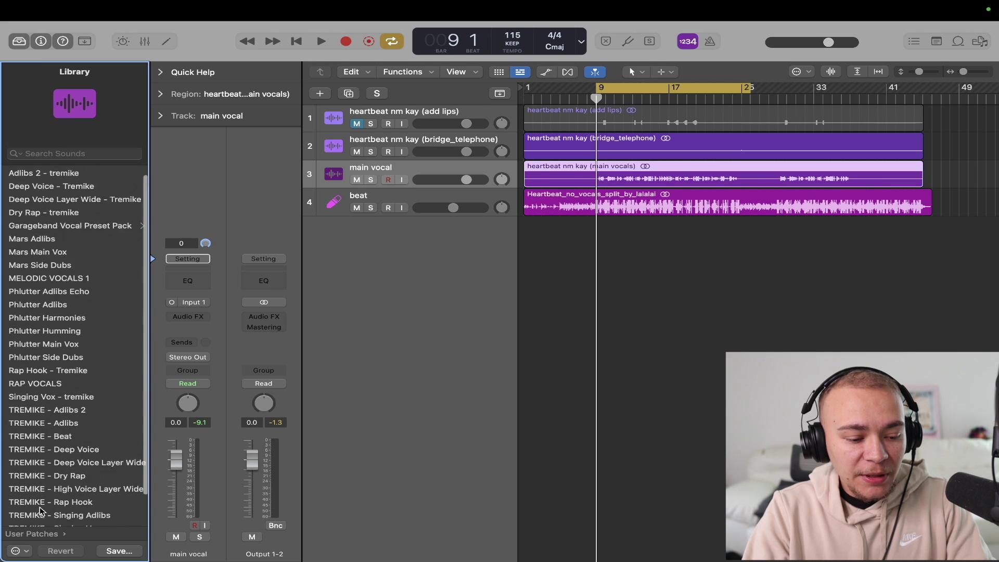
click(42, 518)
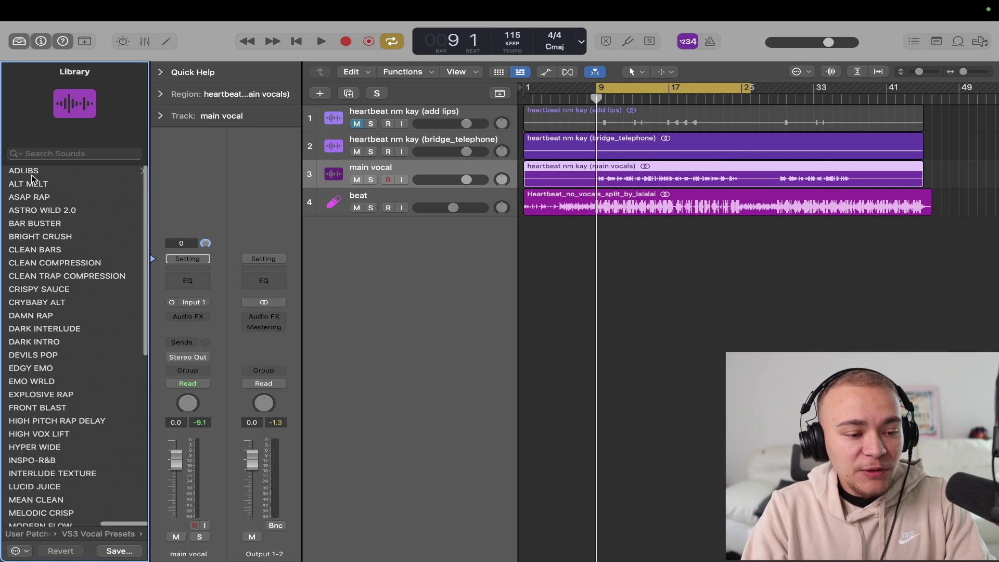
click(70, 186)
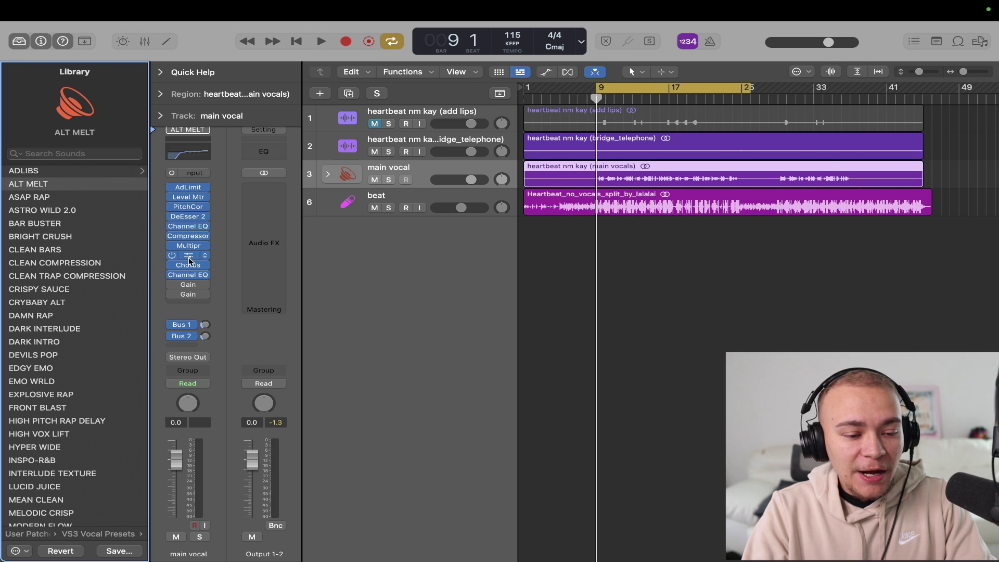
click(596, 98)
key(space)
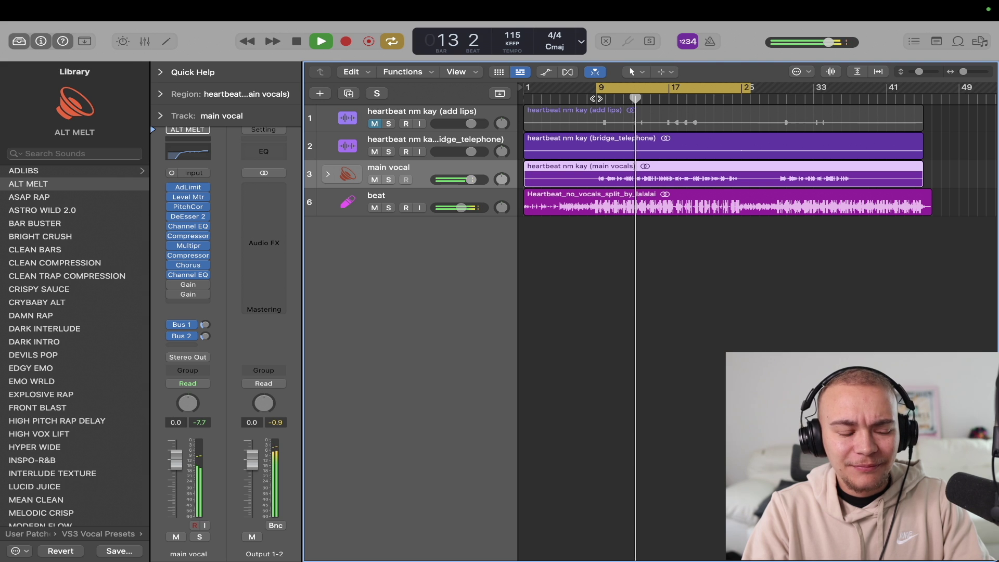
key(space)
scroll(22, 360, down, 10)
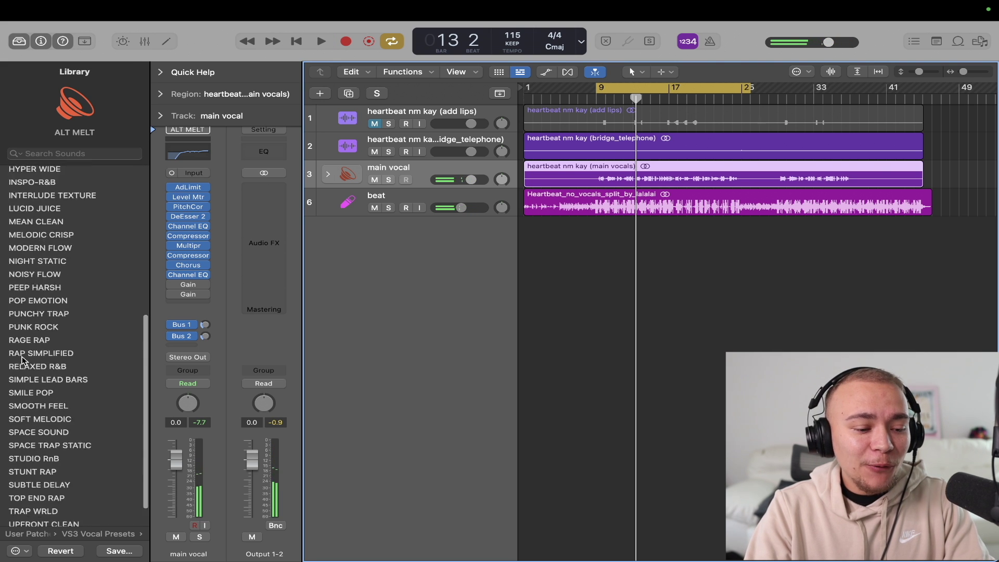
scroll(23, 360, up, 10)
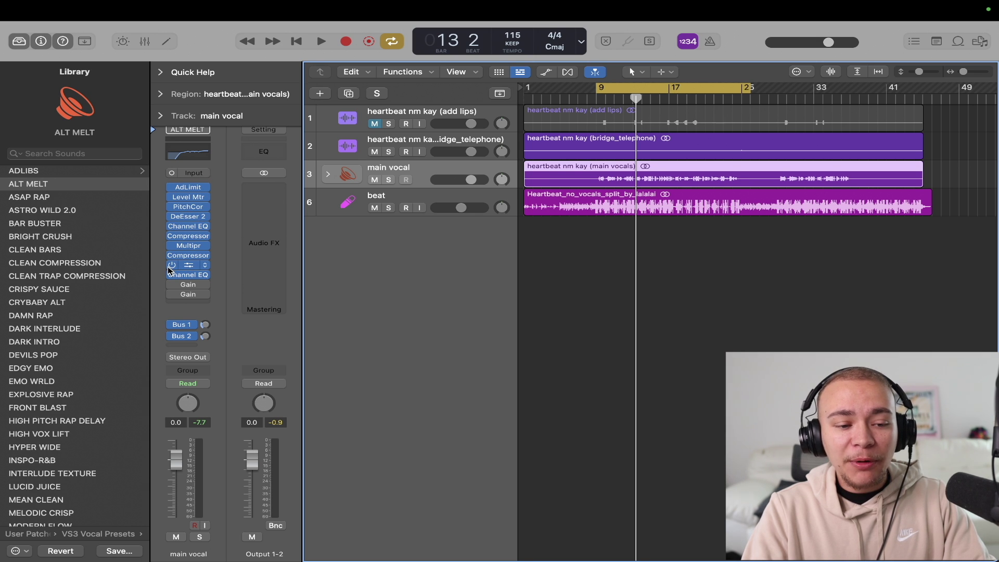
drag(168, 263, 173, 225)
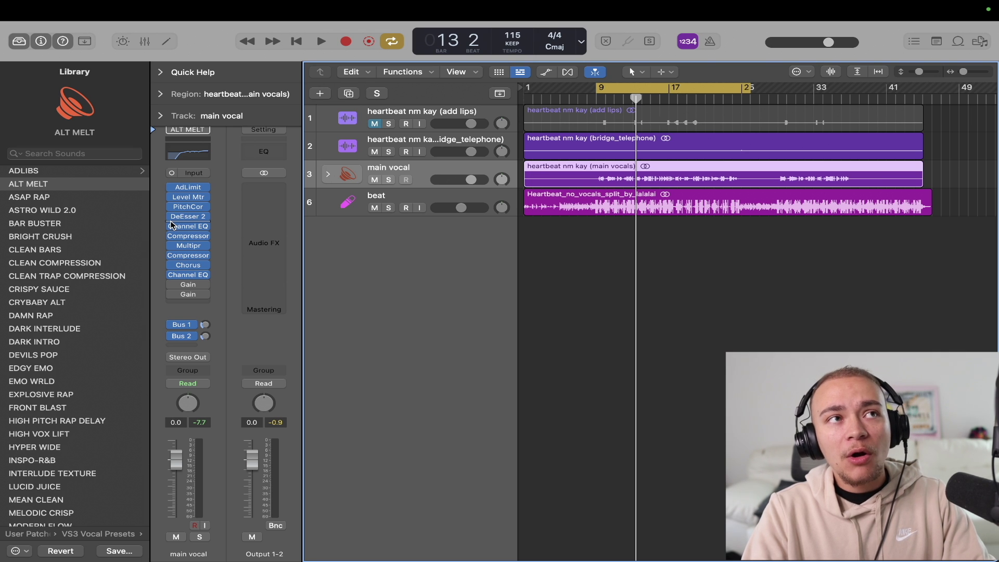
drag(172, 226, 218, 221)
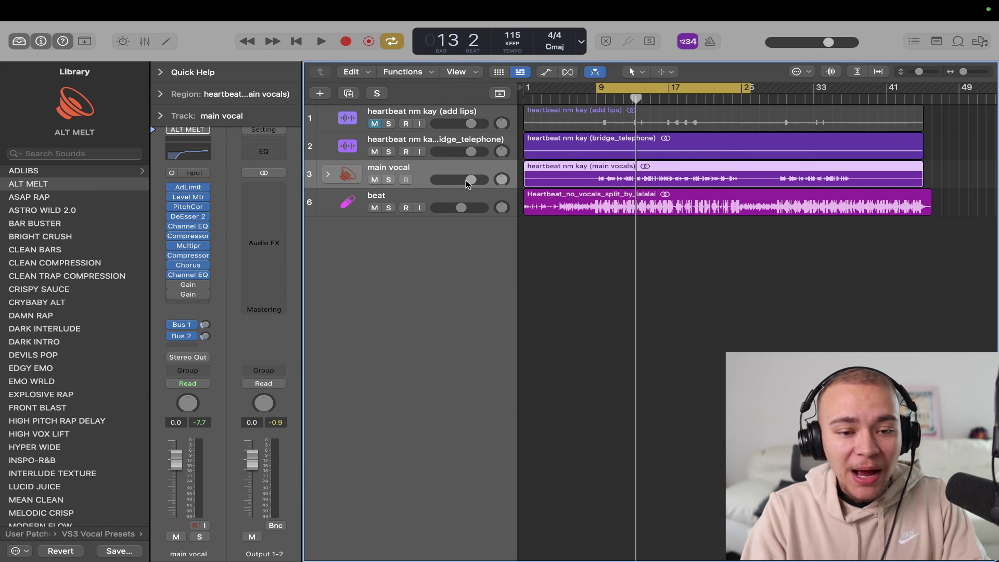
- Insert a stereo Tuner on the beat track after the BPM Counter
click(444, 200)
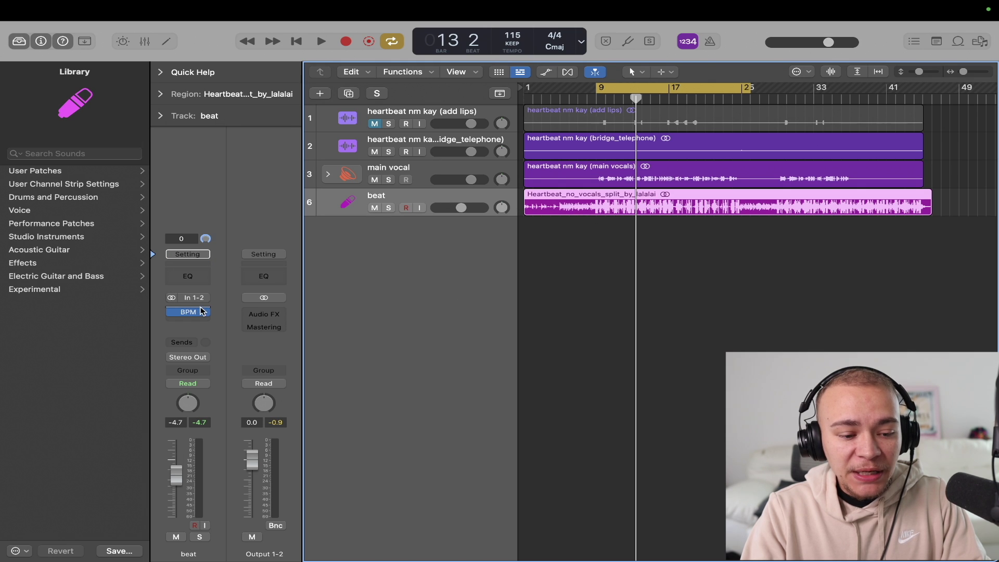
click(437, 173)
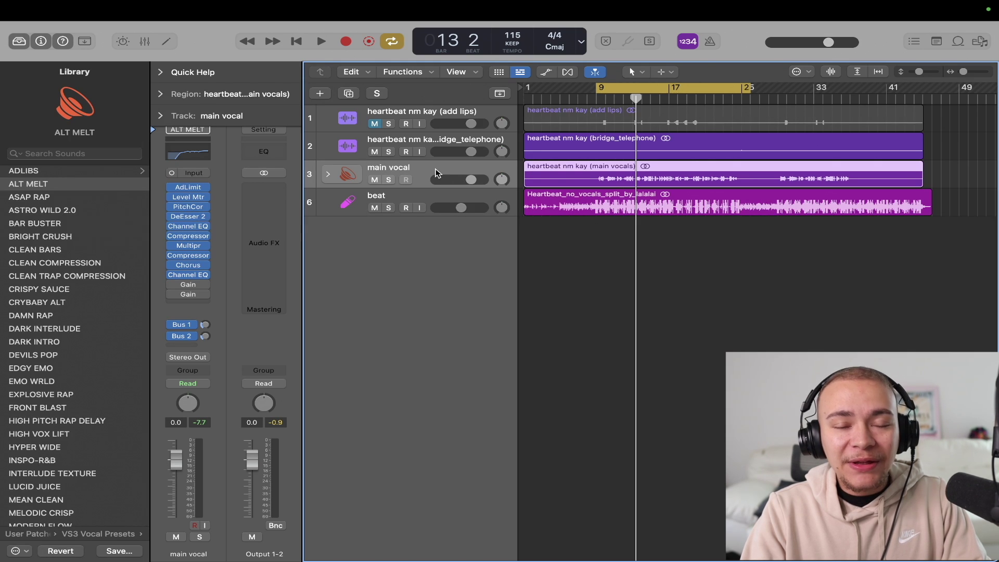
click(435, 203)
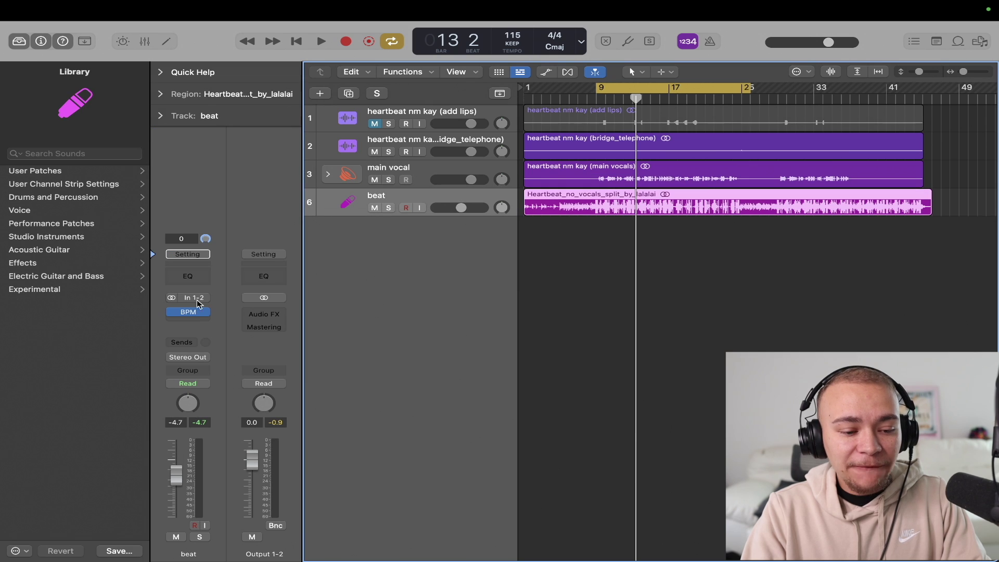
click(182, 322)
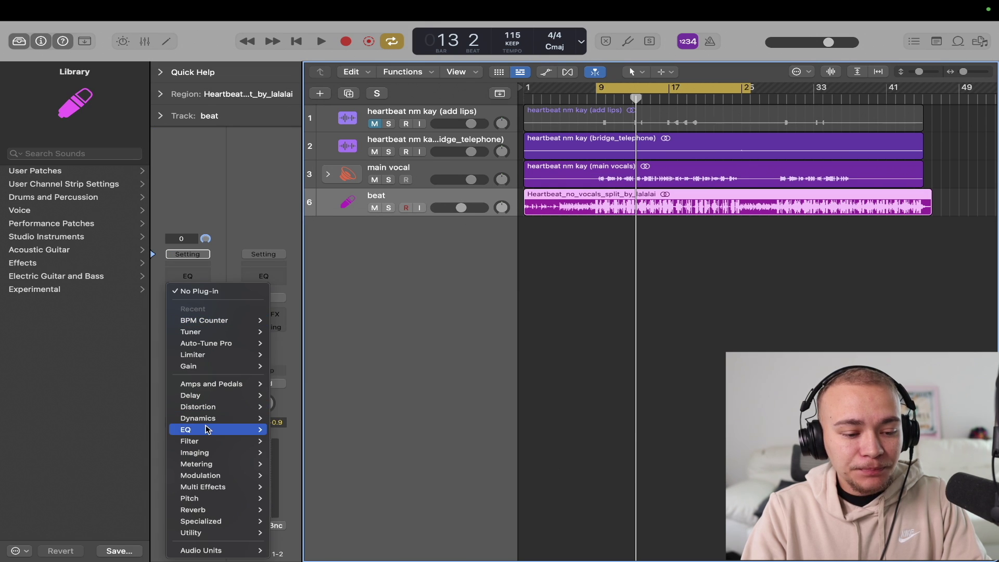
mouse_move(237, 334)
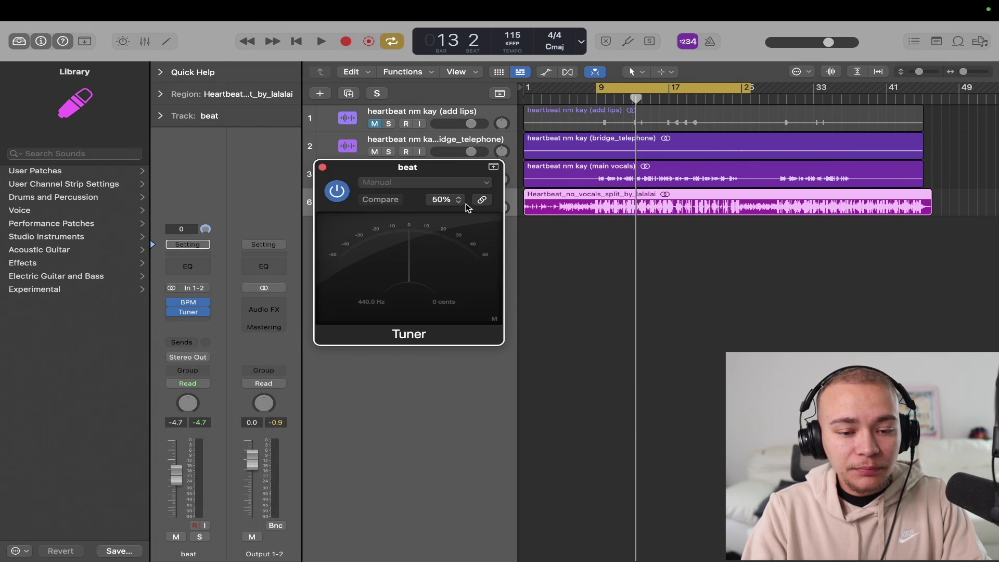
drag(442, 162, 612, 240)
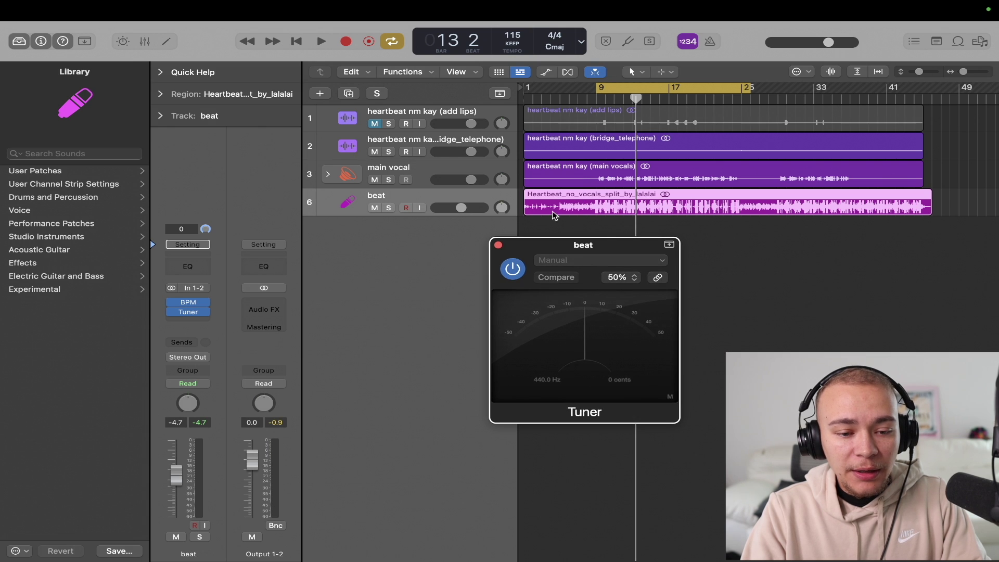
- Open the main vocal's Pitch Correction window and place it beside the Tuner
click(450, 170)
click(190, 209)
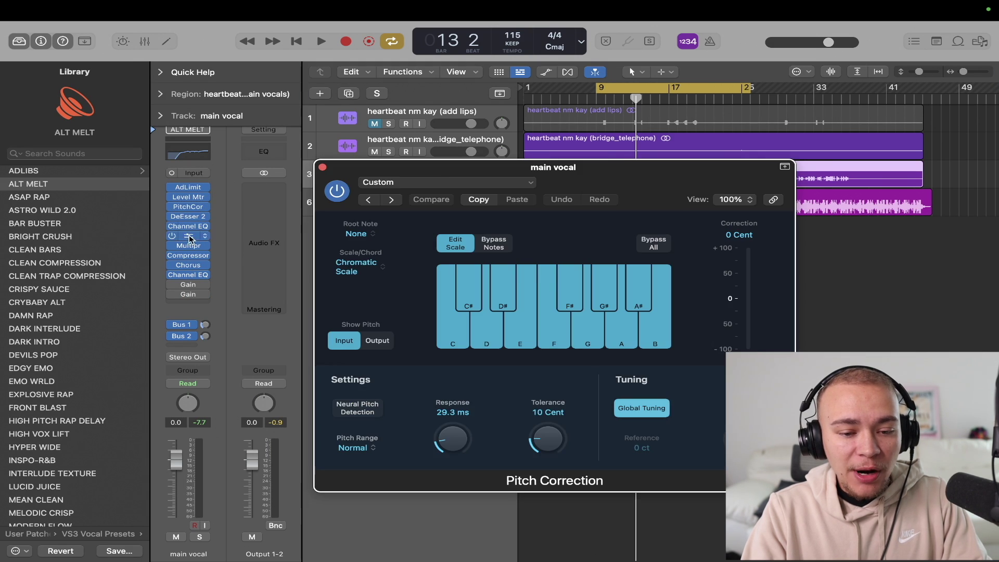
drag(629, 183, 317, 99)
drag(577, 249, 656, 248)
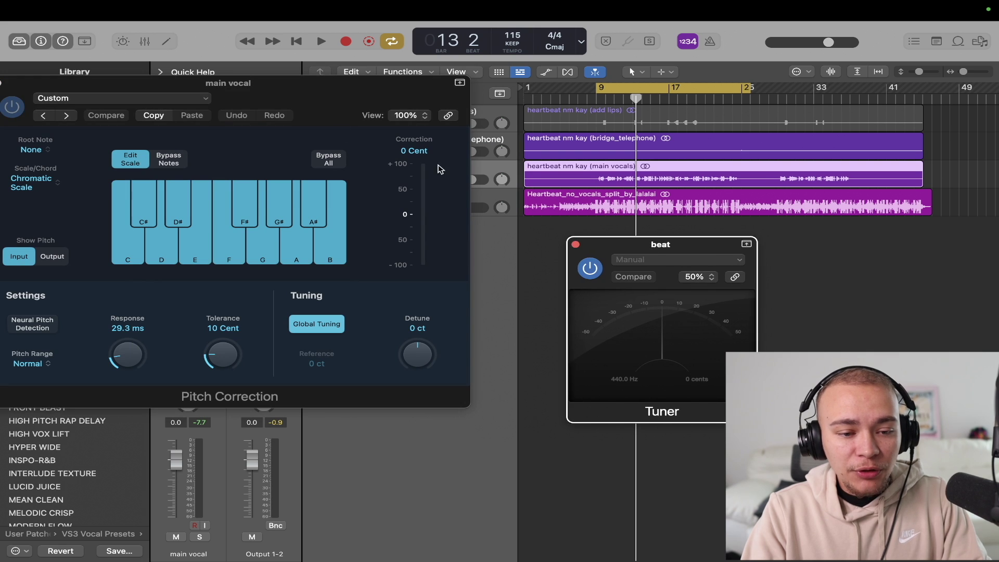
drag(308, 105, 368, 106)
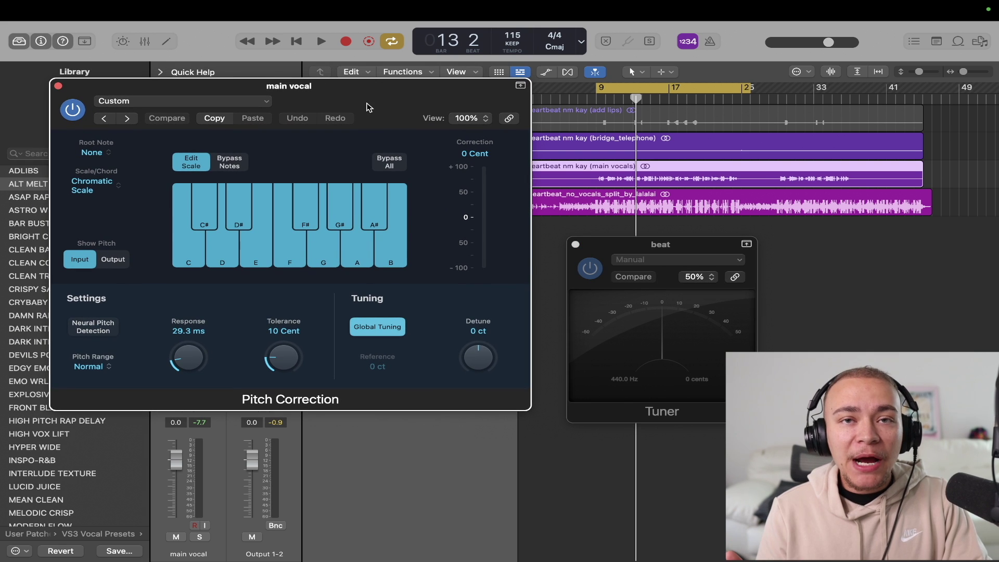
click(101, 191)
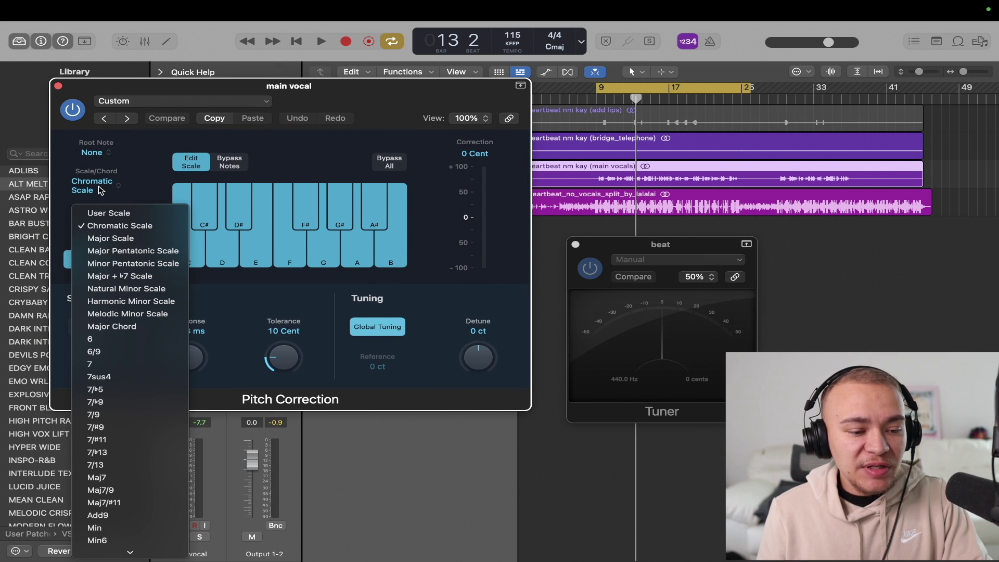
- Set the vocal's Pitch Correction scale to Natural Minor and audition it with the beat
click(119, 289)
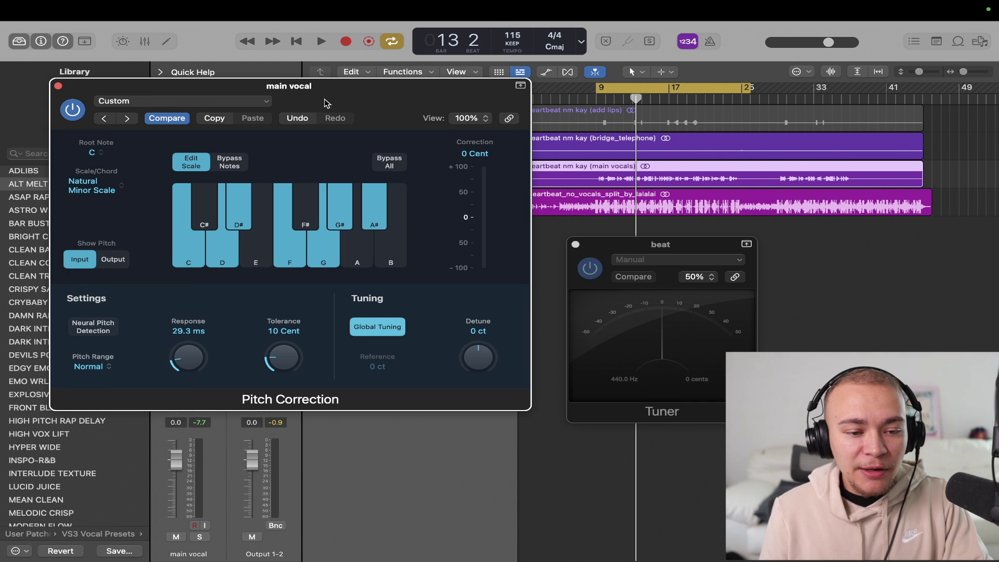
drag(327, 102, 336, 104)
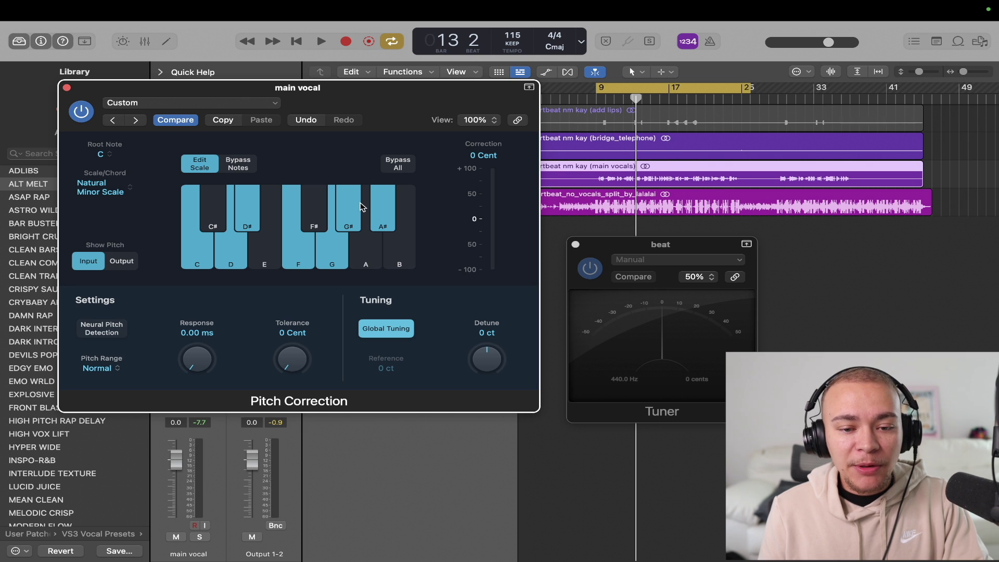
key(space)
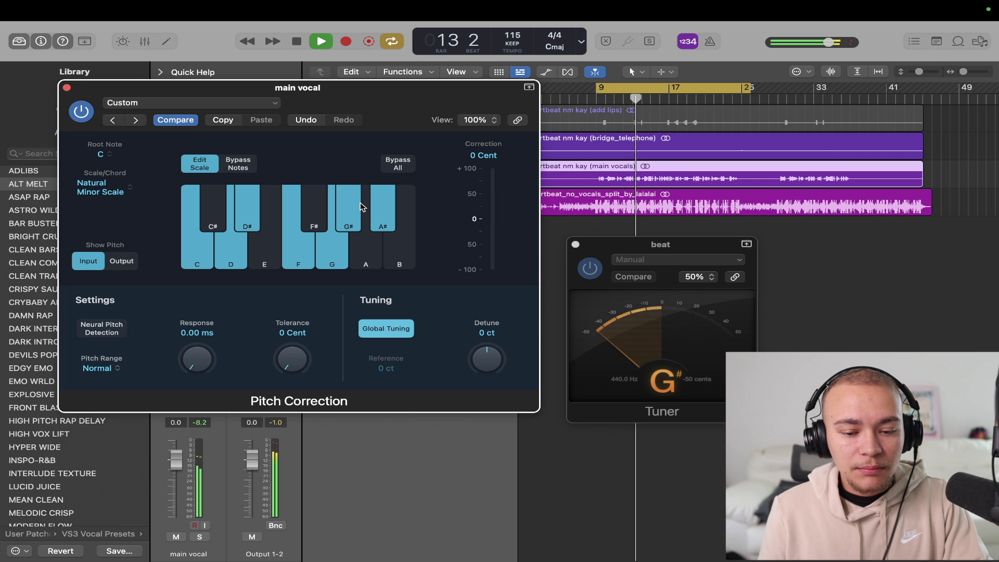
key(space)
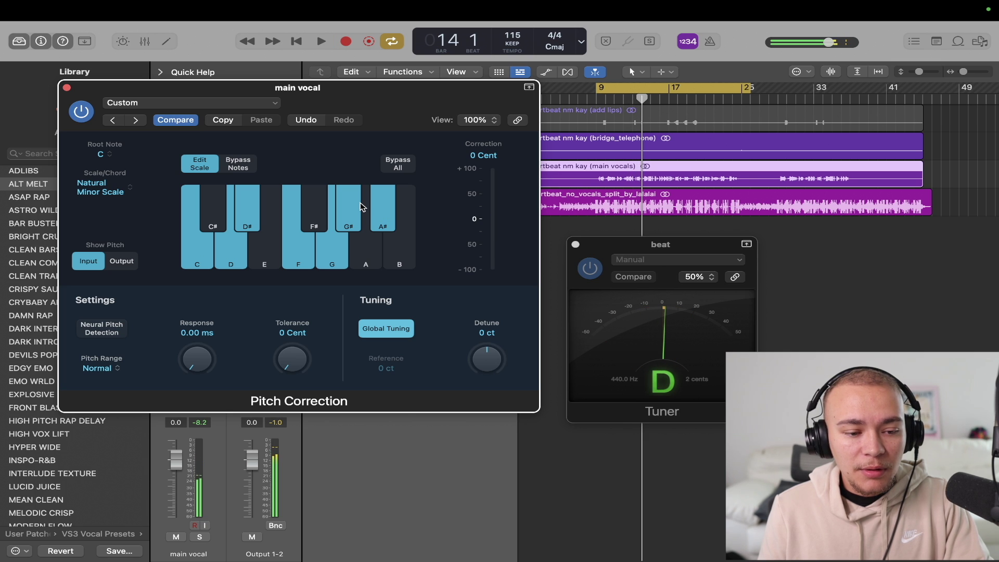
key(space)
key(space)
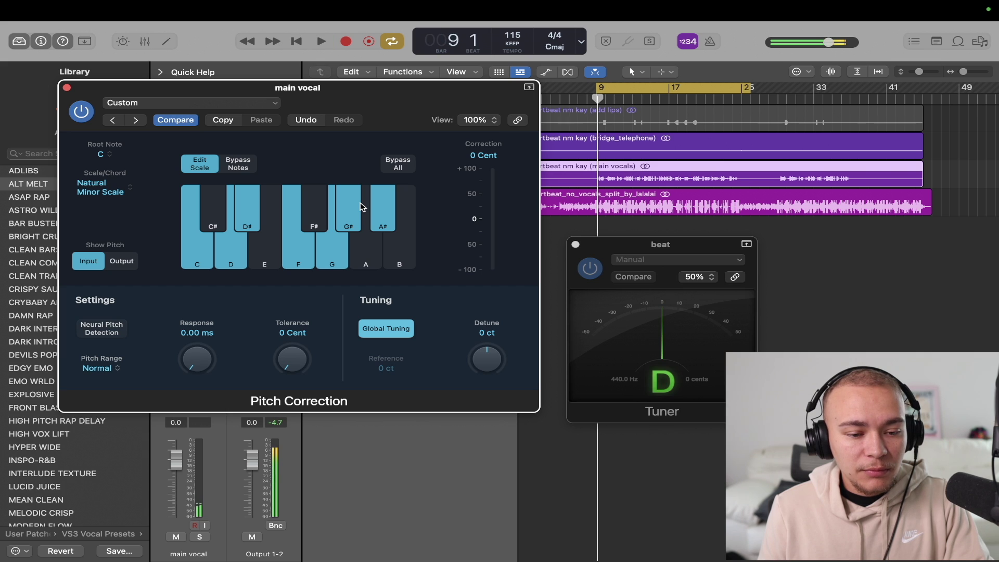
drag(367, 102, 374, 99)
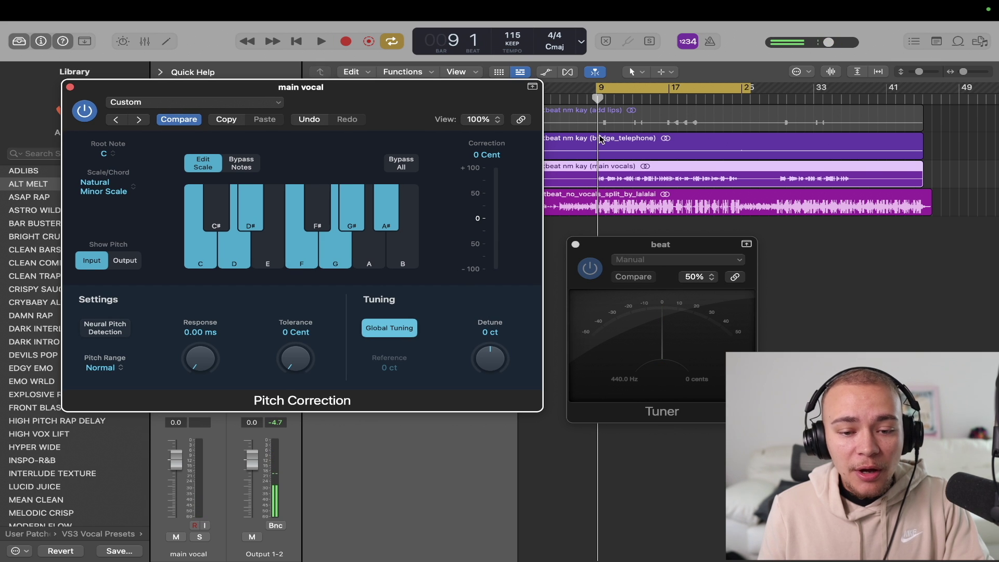
drag(625, 252, 620, 238)
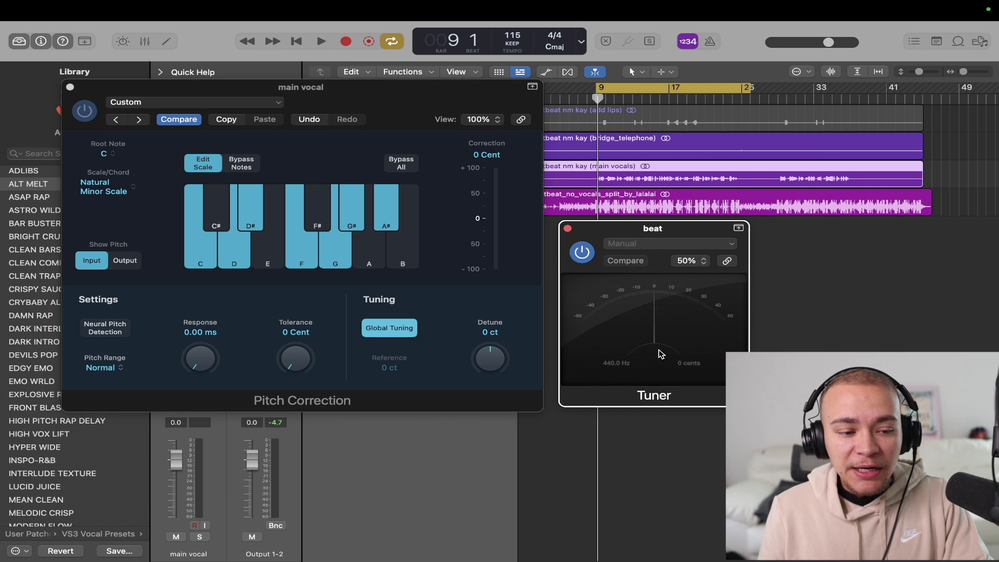
- Audition the C root against the Tuner, then switch the root note to G and play
click(107, 154)
click(370, 107)
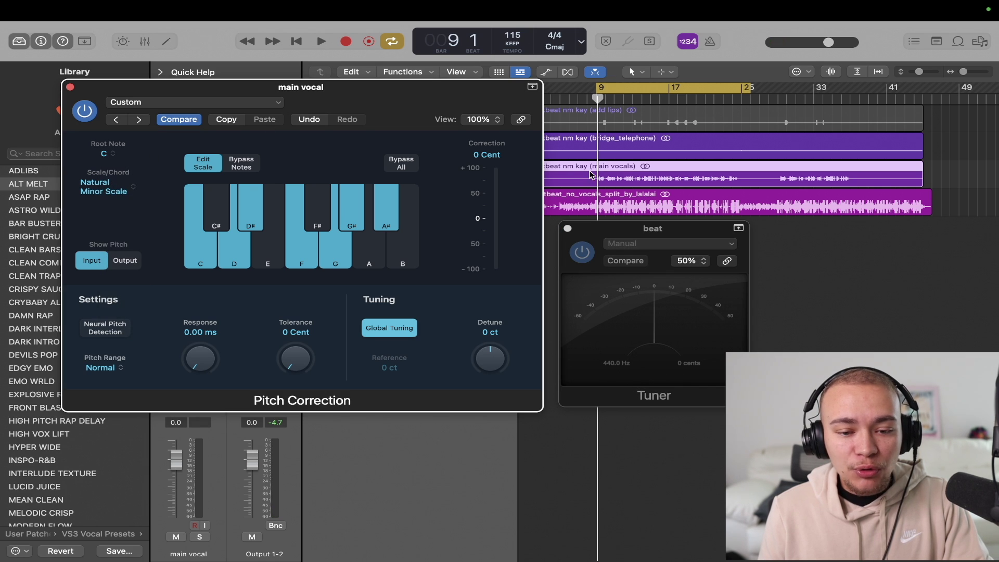
click(594, 101)
key(space)
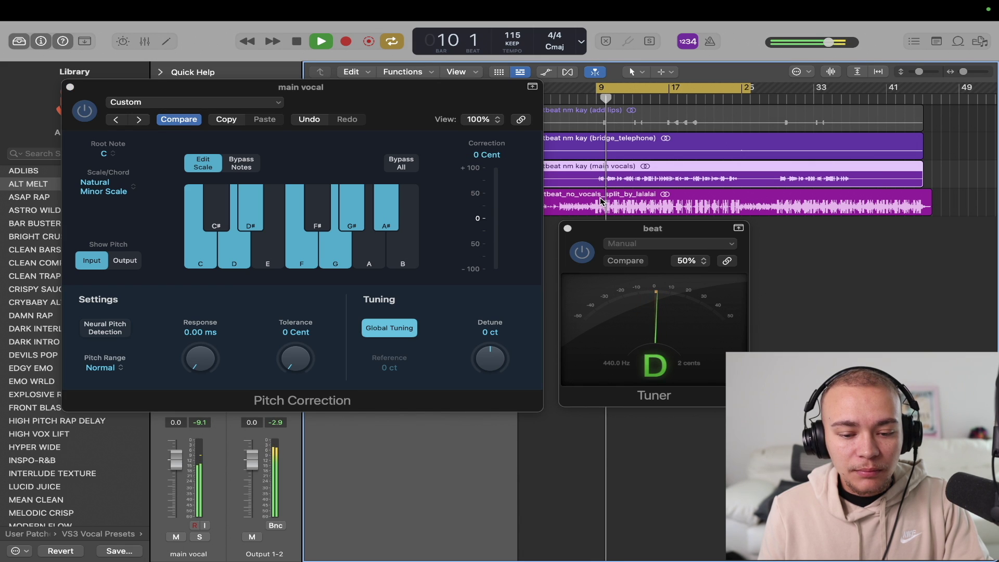
key(space)
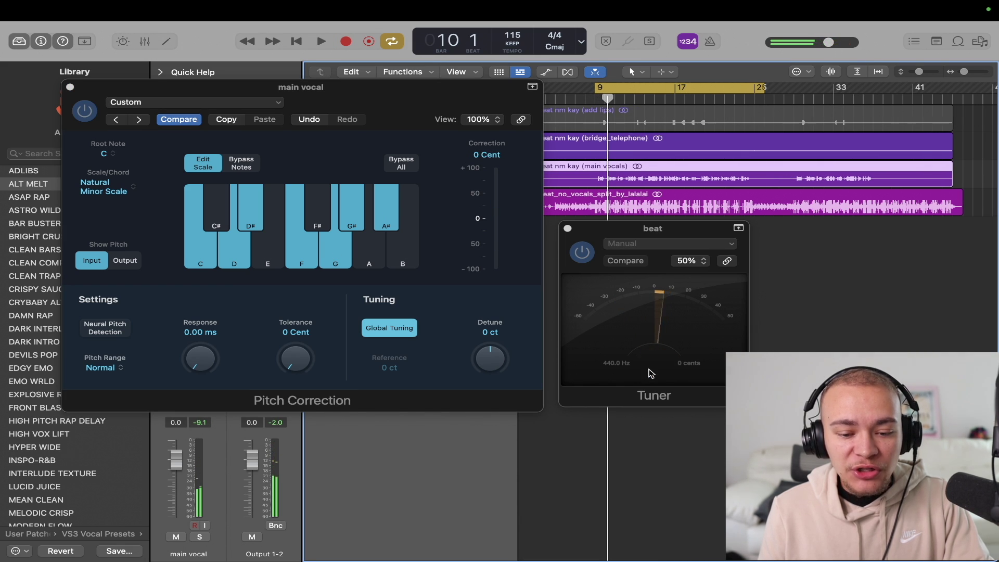
key(space)
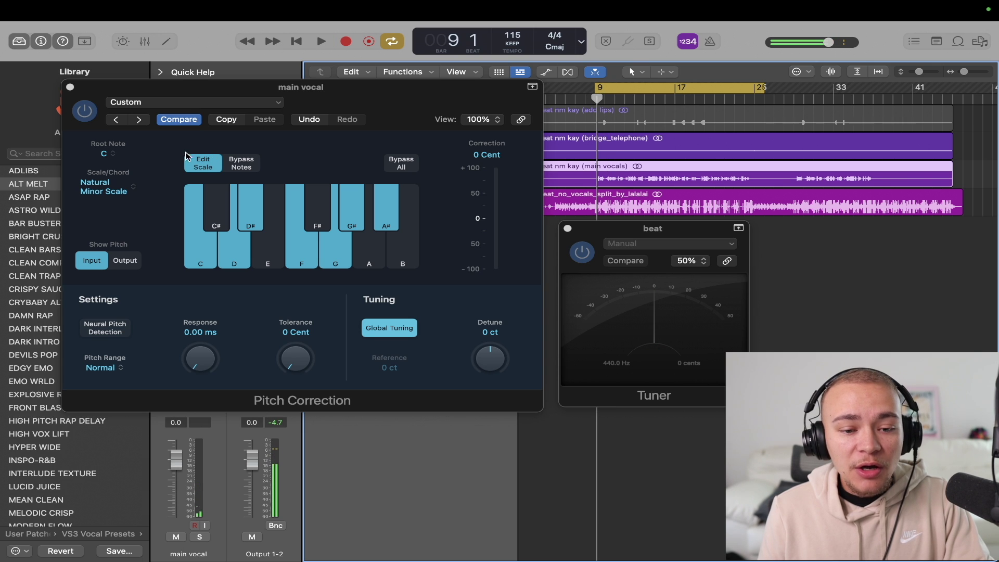
scroll(572, 177, up, 5)
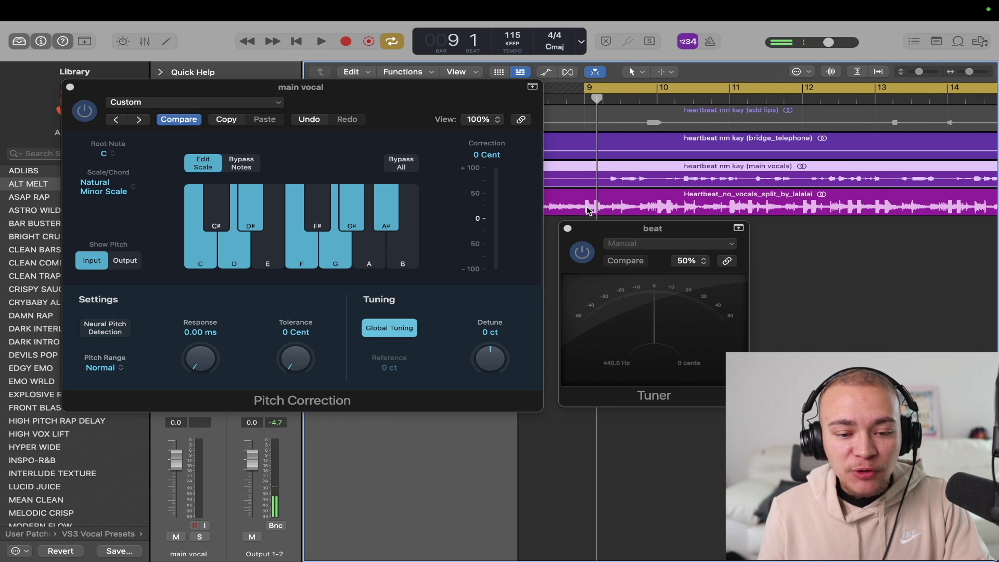
click(371, 101)
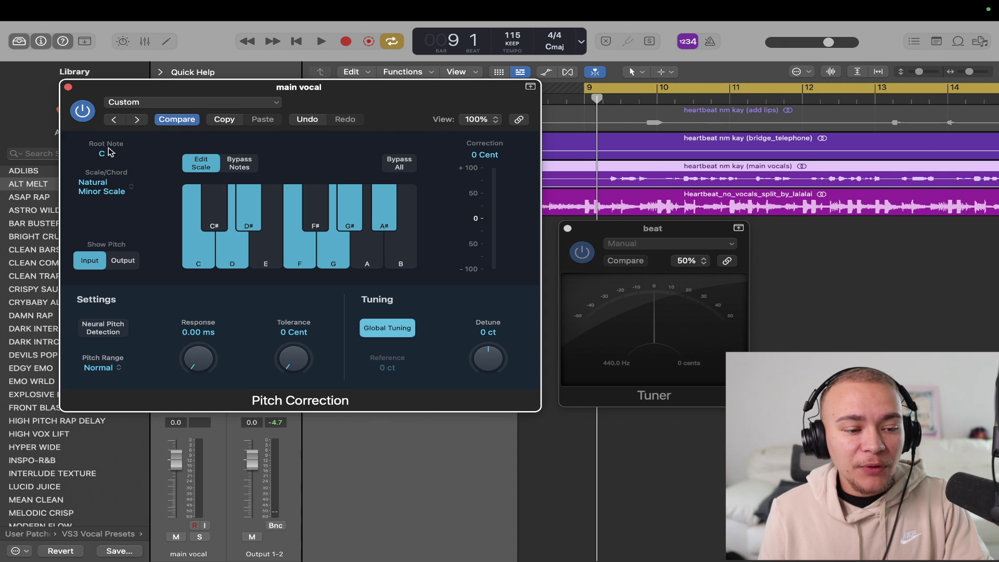
click(106, 153)
click(119, 272)
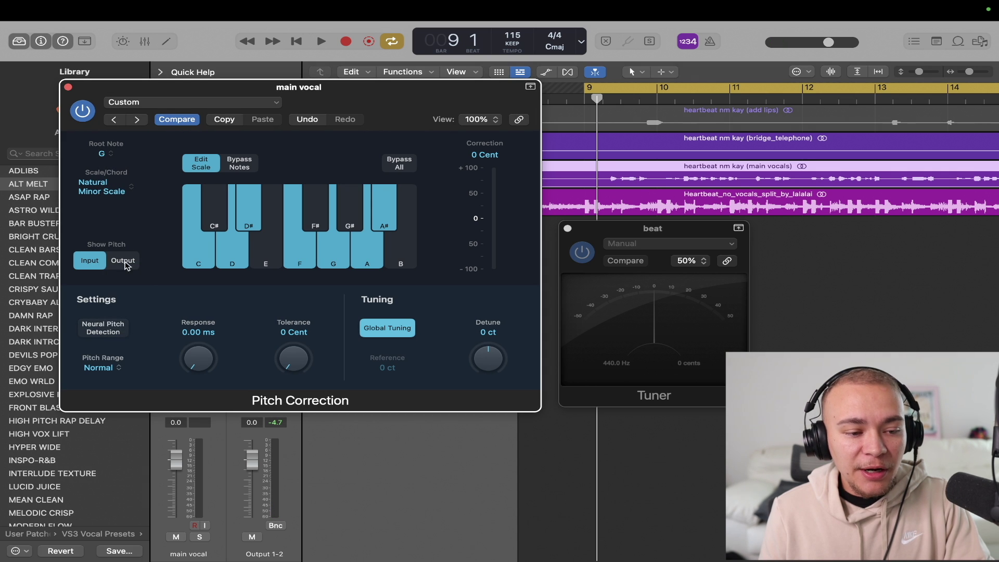
key(space)
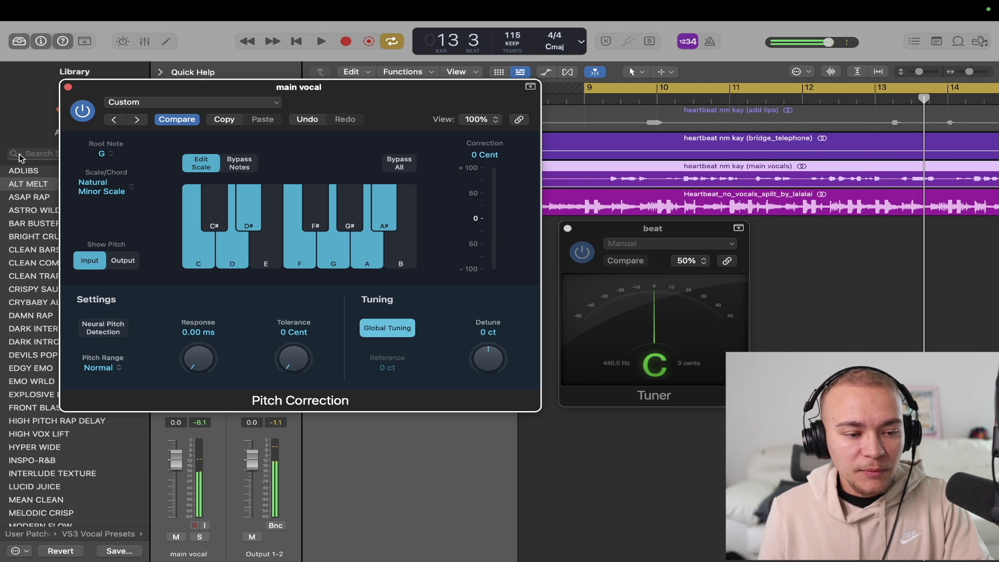
- Set the root note back to C and replay from bar 9
click(102, 154)
click(116, 186)
key(space)
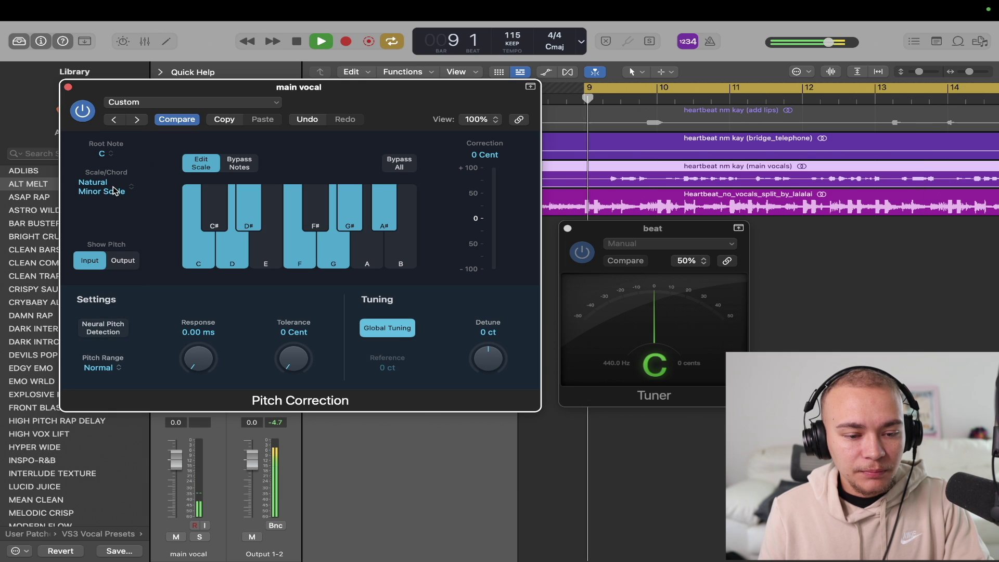
key(space)
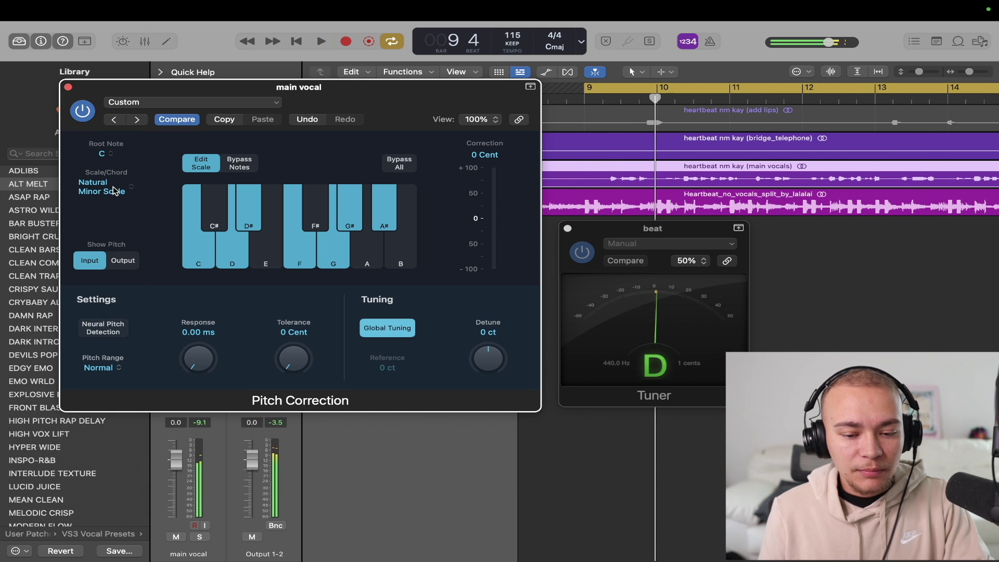
key(space)
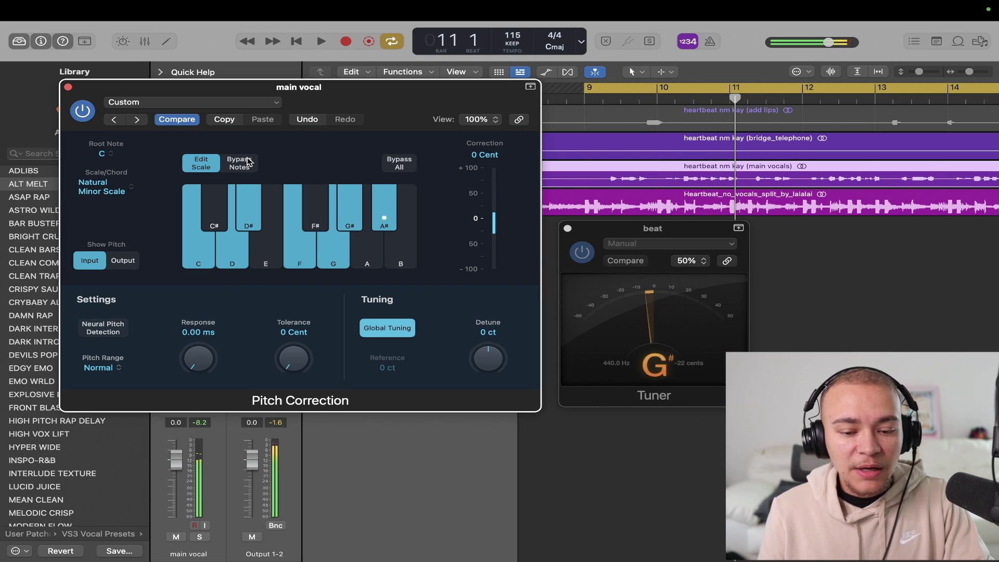
key(space)
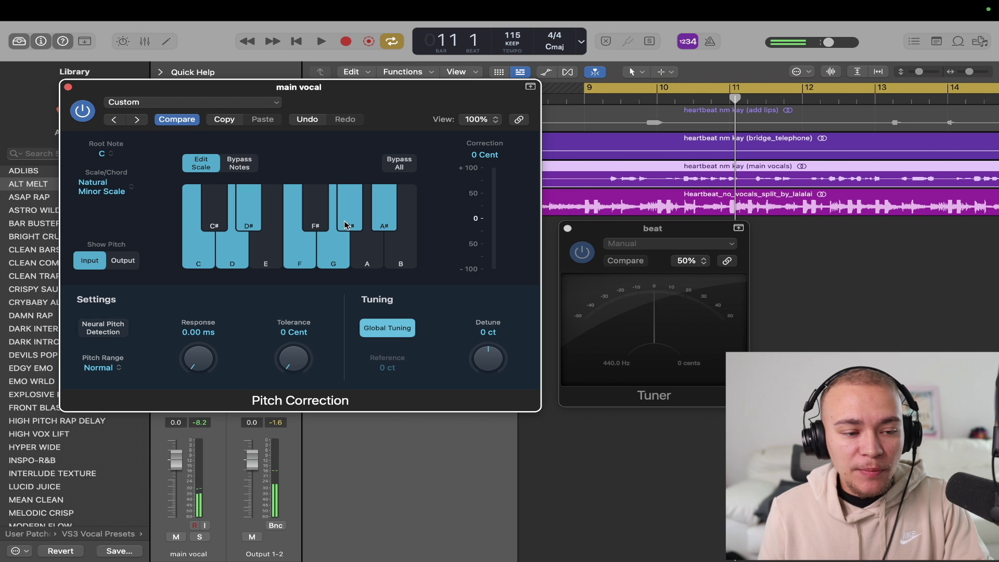
- Compare G once more, settle on C as root, and play the section through
click(120, 157)
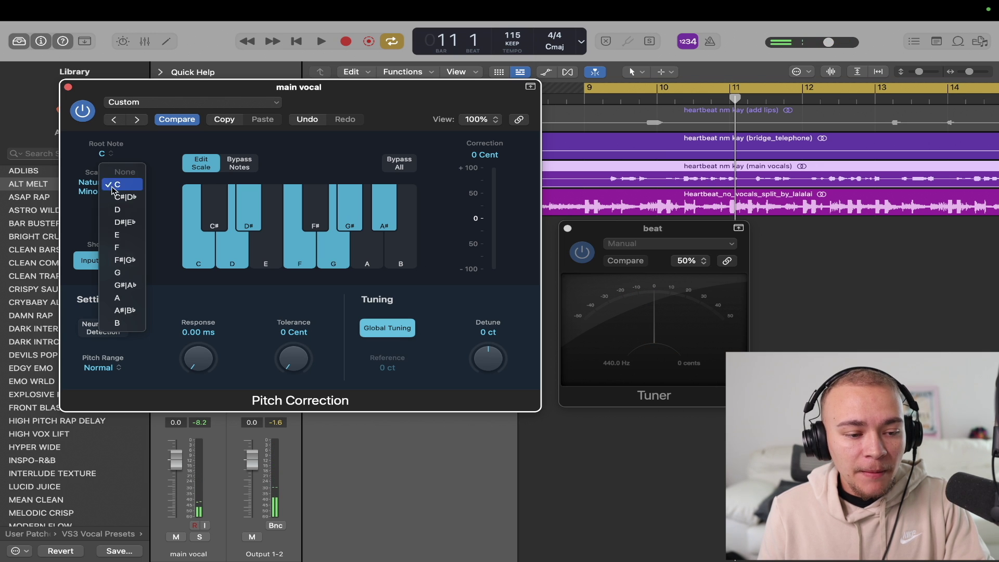
click(121, 273)
click(105, 154)
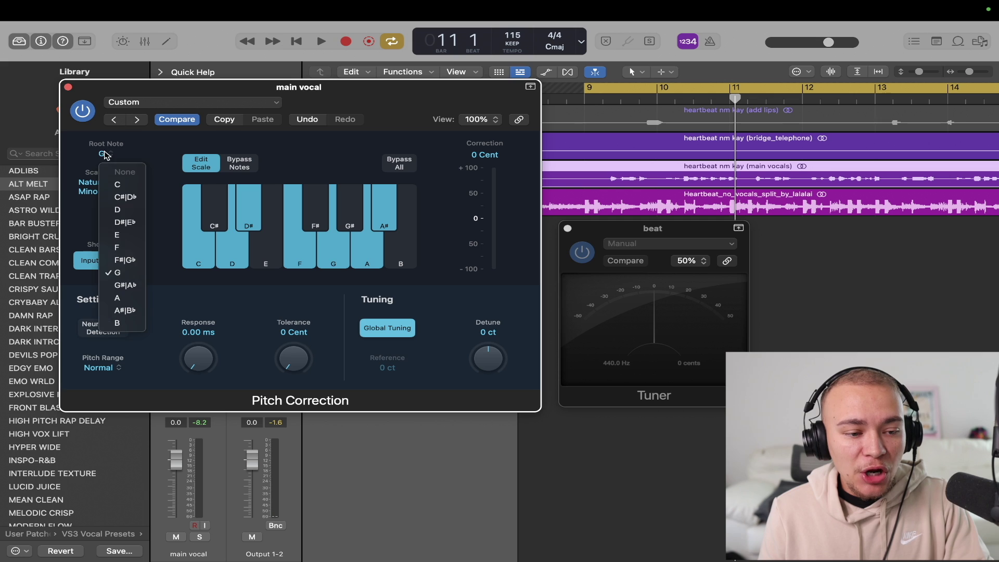
click(111, 186)
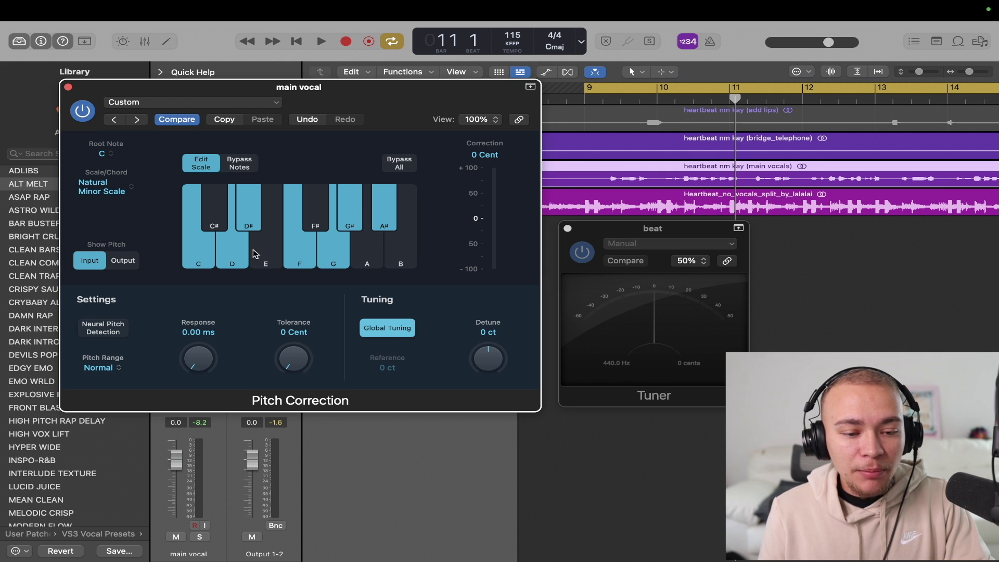
key(space)
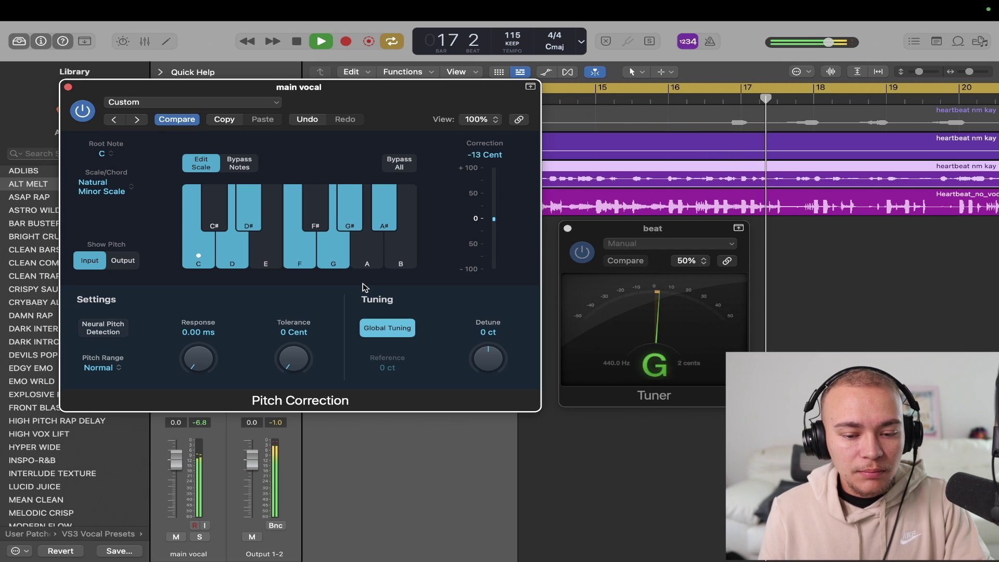
key(space)
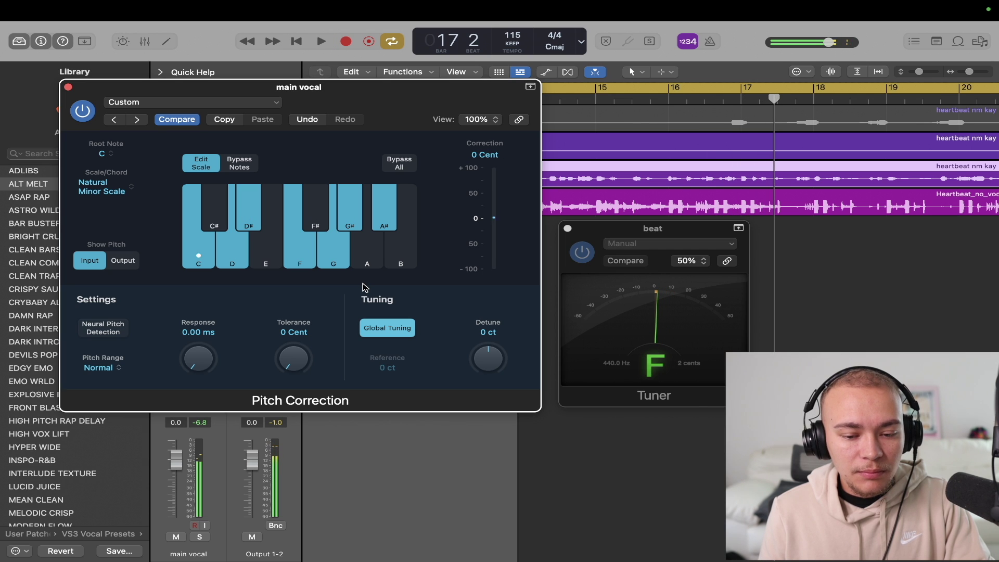
click(595, 239)
- Close the beat Tuner, enable Neural Pitch Detection, and set Response 36.5 ms and Tolerance 11 Cent
click(568, 228)
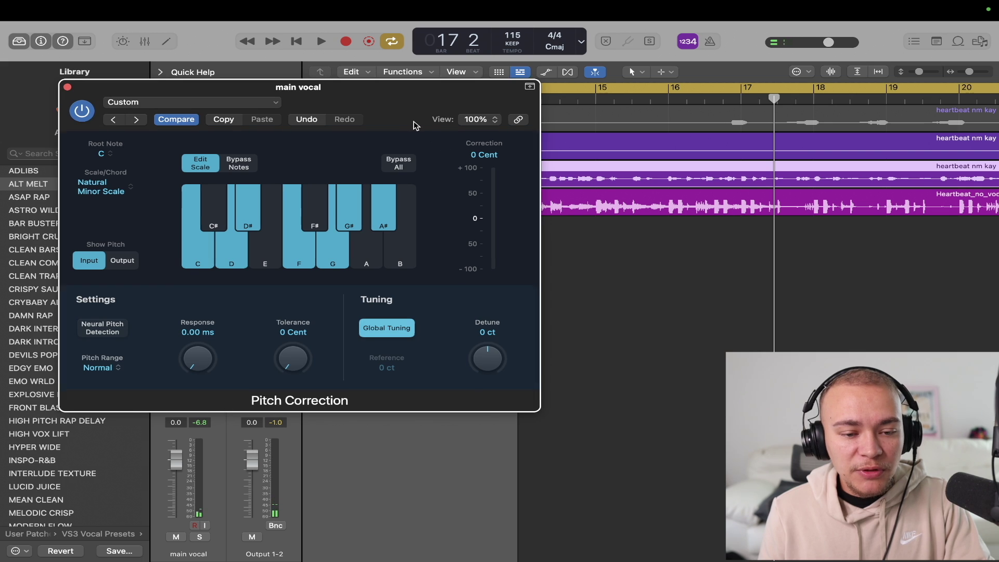
drag(415, 125, 474, 127)
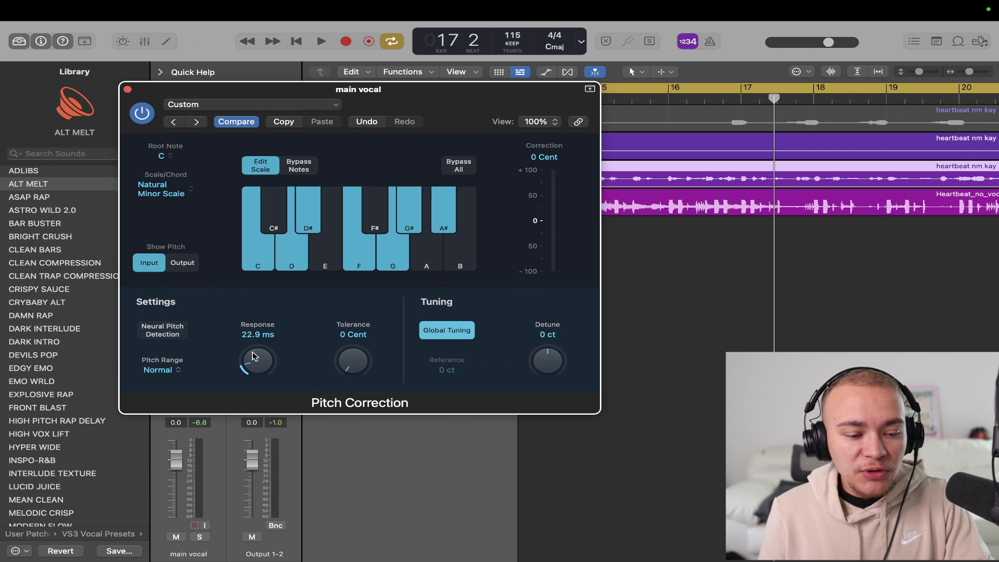
click(172, 336)
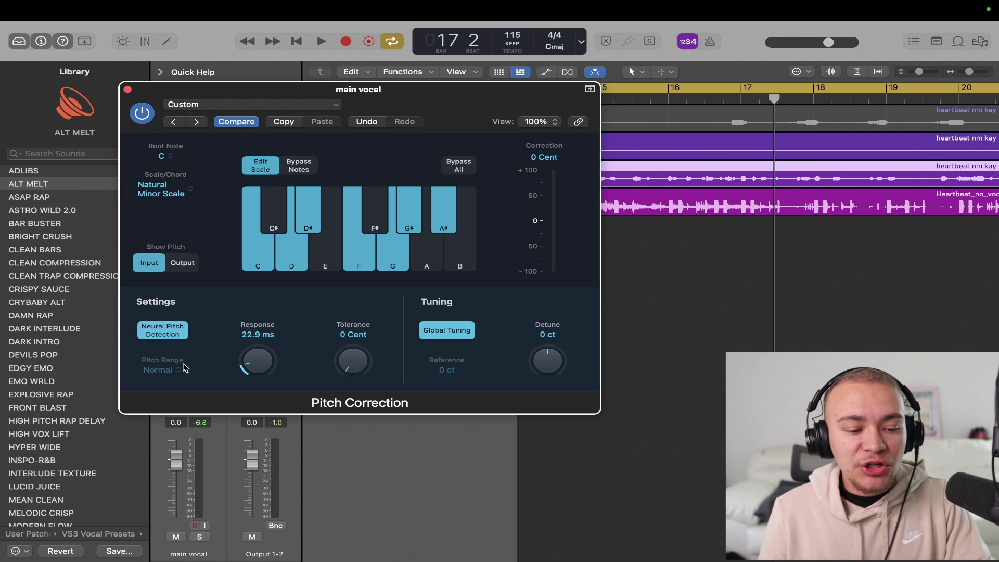
key(space)
drag(349, 352, 356, 367)
drag(267, 364, 267, 357)
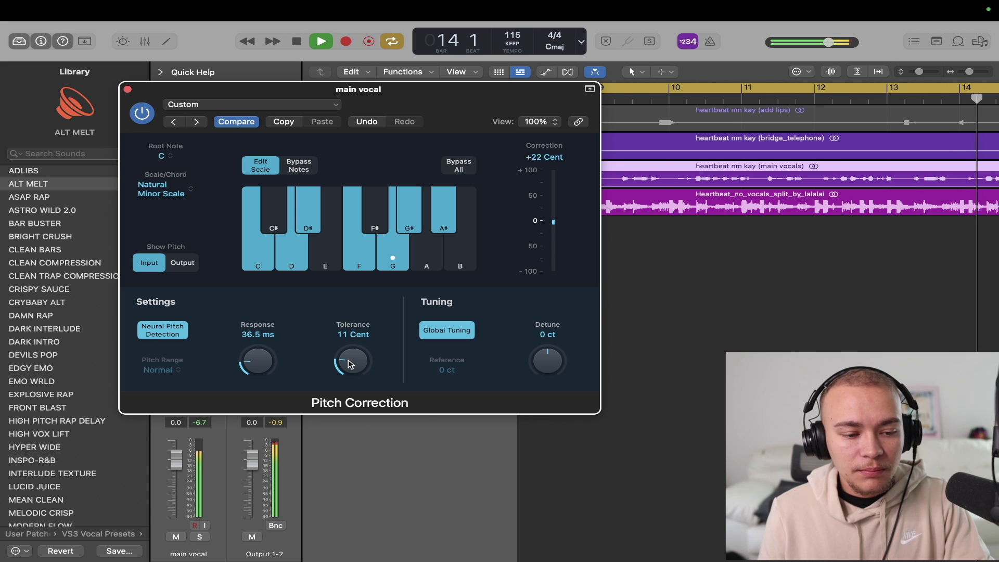
key(space)
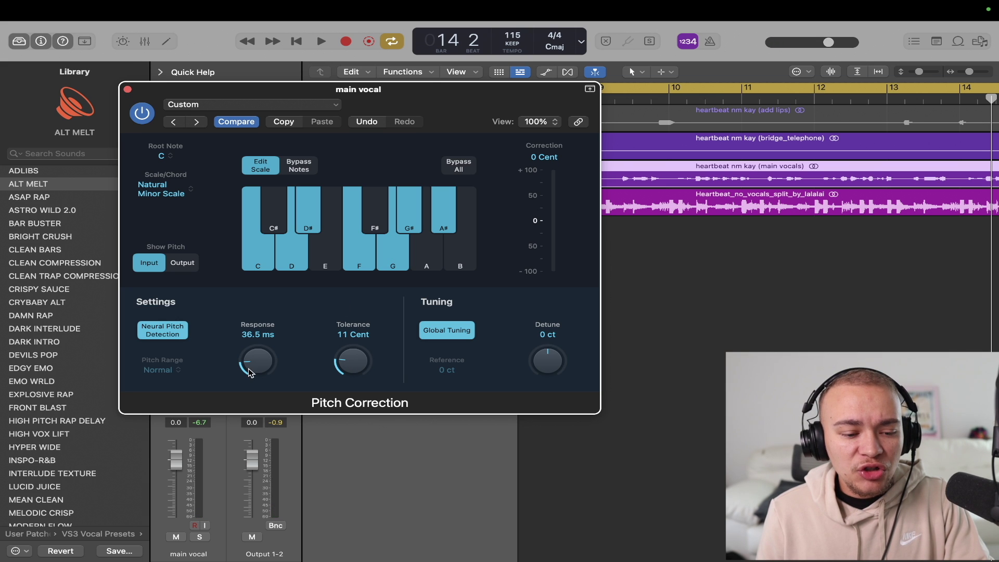
key(i)
drag(432, 135, 551, 171)
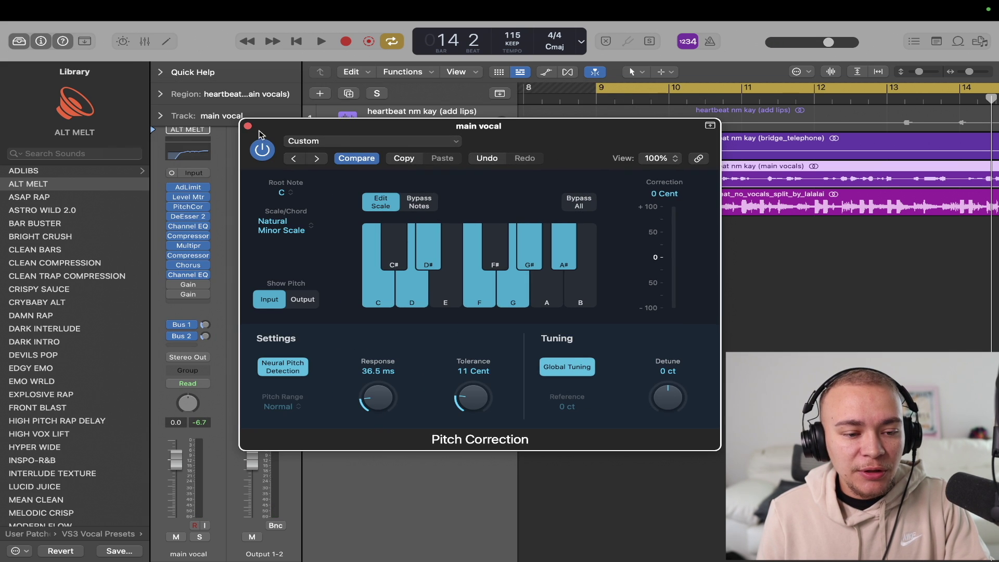
- Close Pitch Correction and expand the main vocal stack to reveal the Delay and Reverb aux tracks
click(248, 126)
key(z)
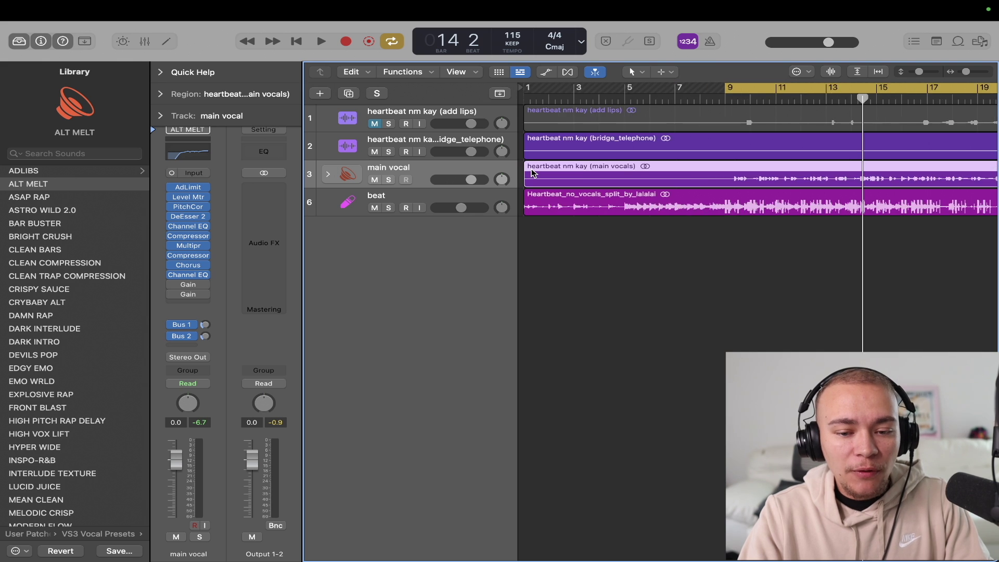
scroll(533, 173, right, 4)
scroll(533, 173, right, 4)
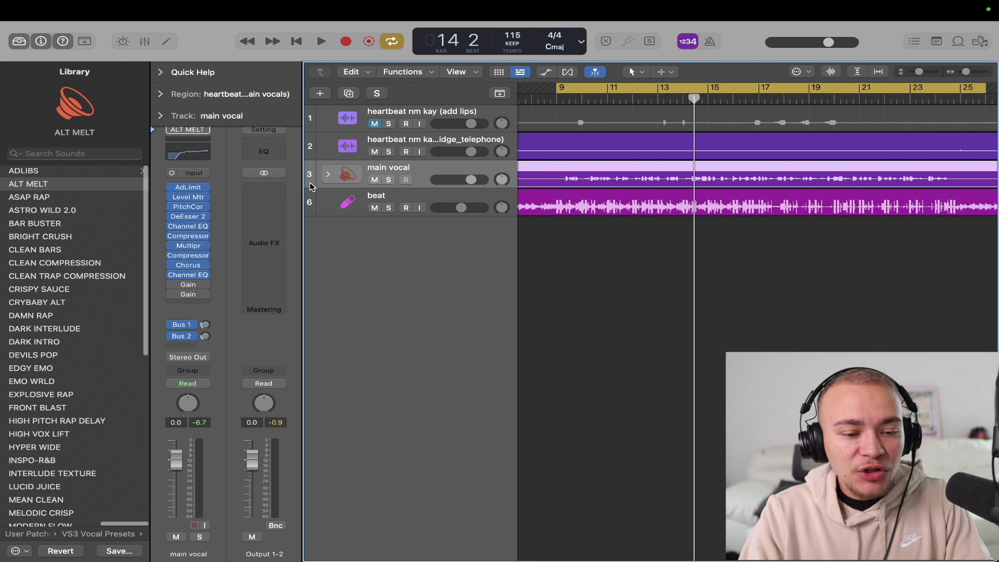
click(328, 173)
click(419, 203)
click(419, 228)
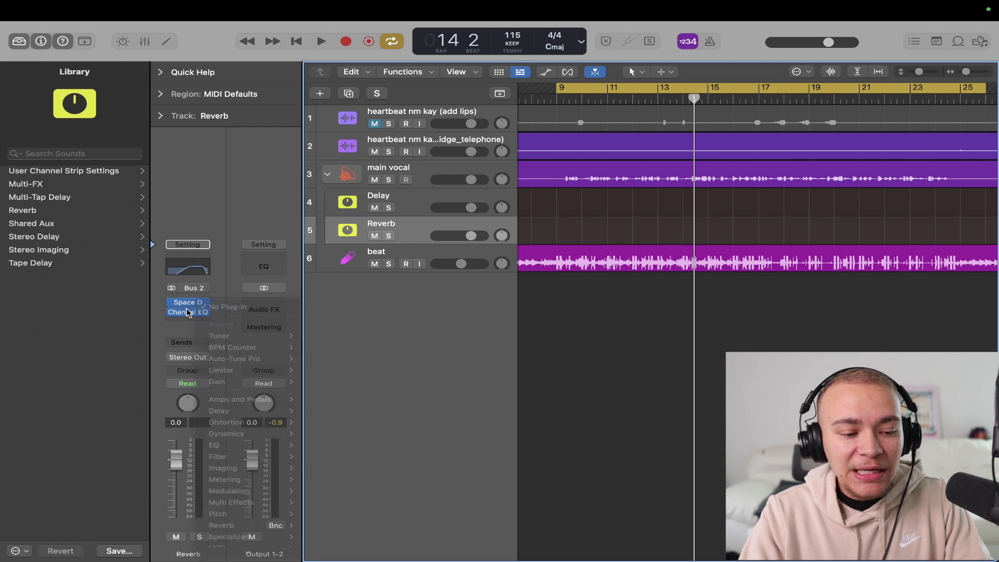
mouse_move(190, 303)
click(437, 170)
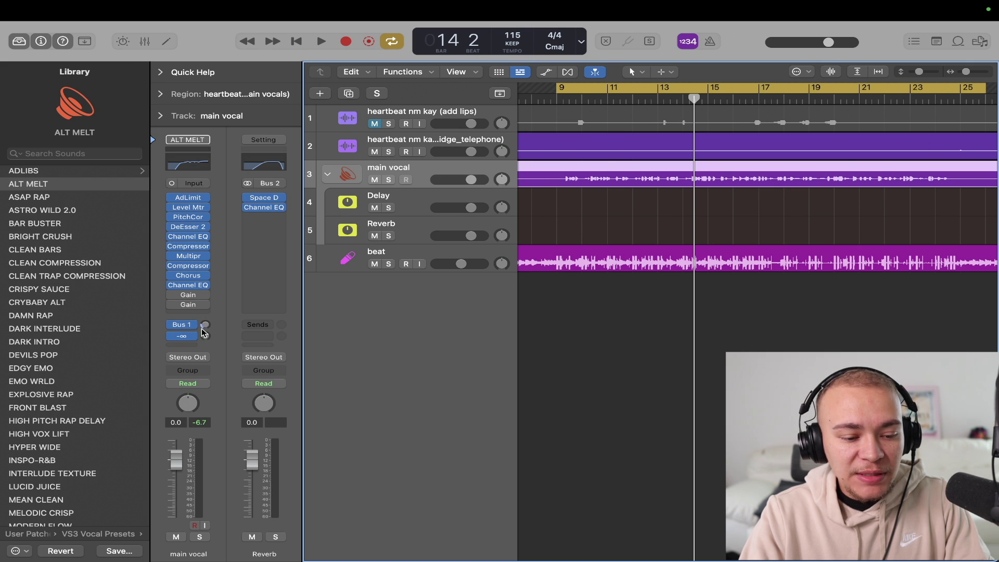
- Adjust the main vocal's Delay bus send to about -17 dB during playback
key(space)
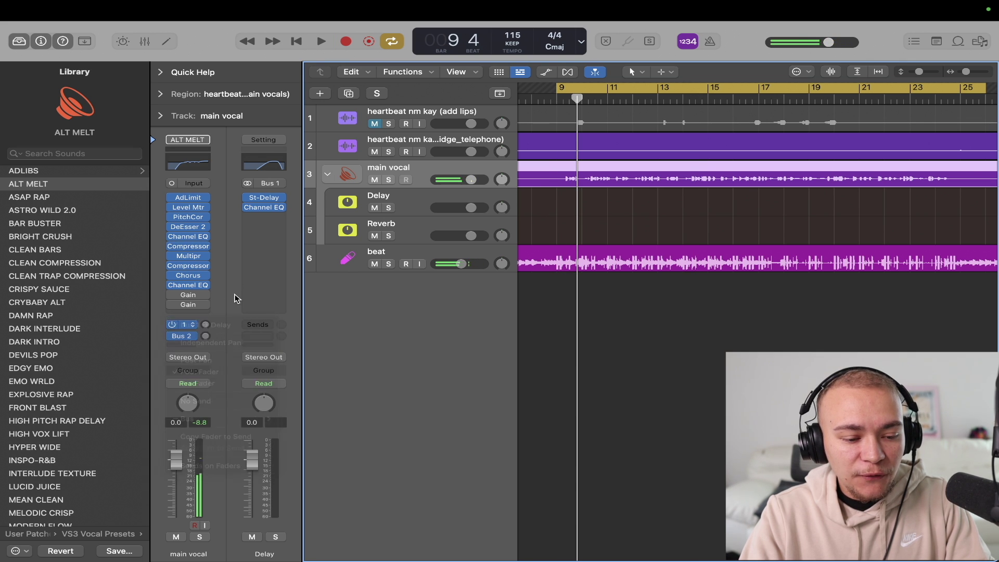
key(space)
drag(208, 326, 224, 248)
drag(206, 326, 208, 337)
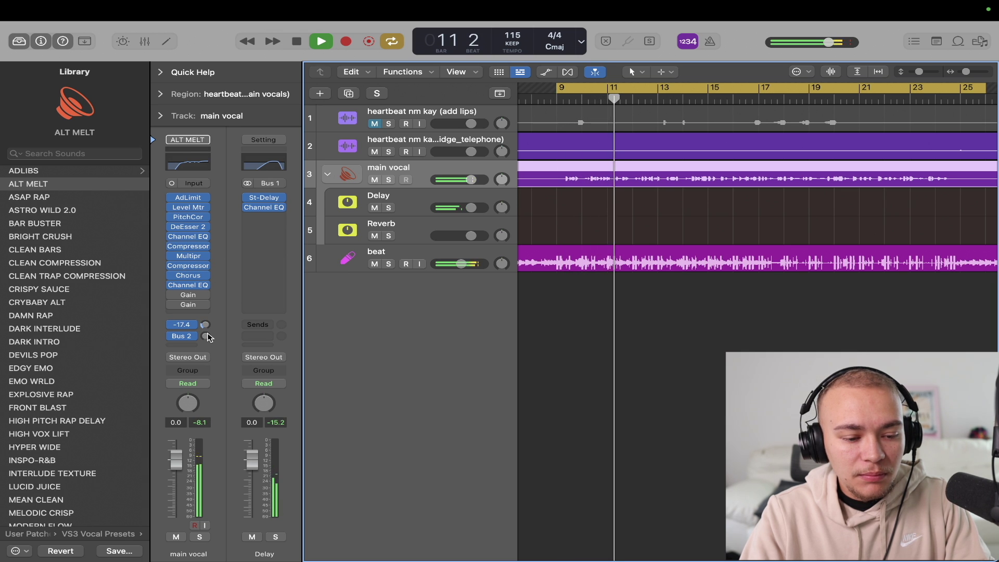
key(space)
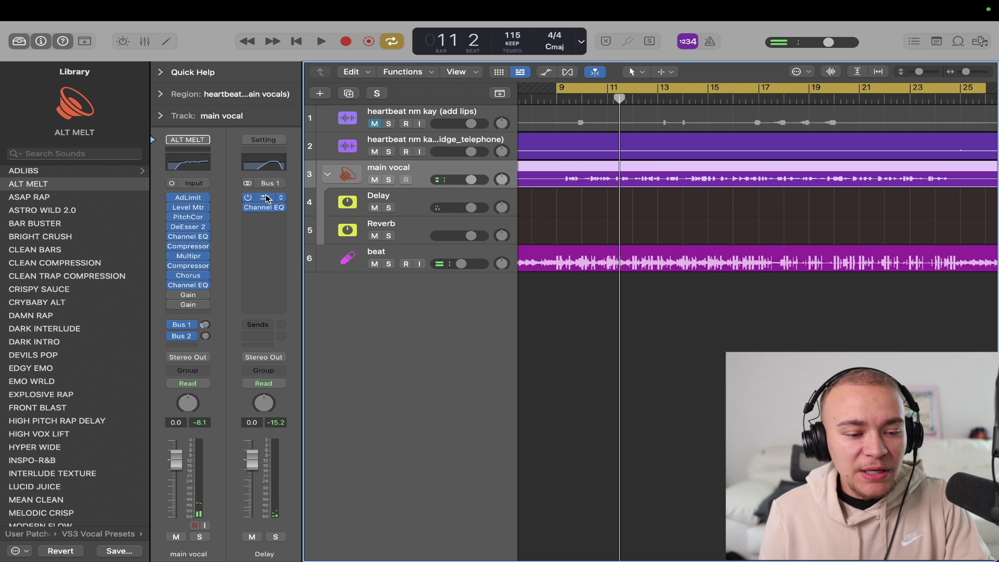
click(266, 209)
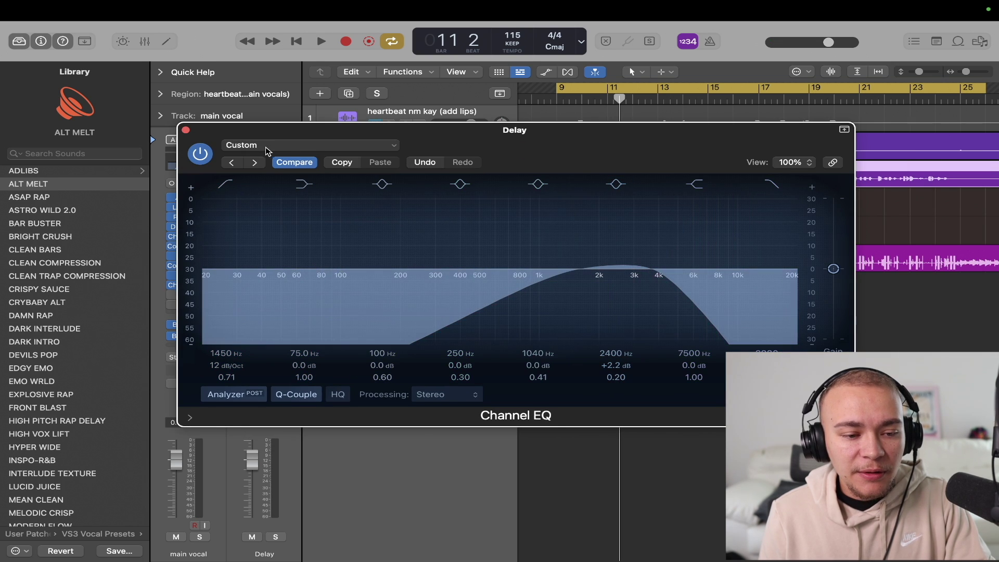
- Audition the Delay bus Channel EQ, then set Stereo Delay left and right times to 1/4 notes
key(space)
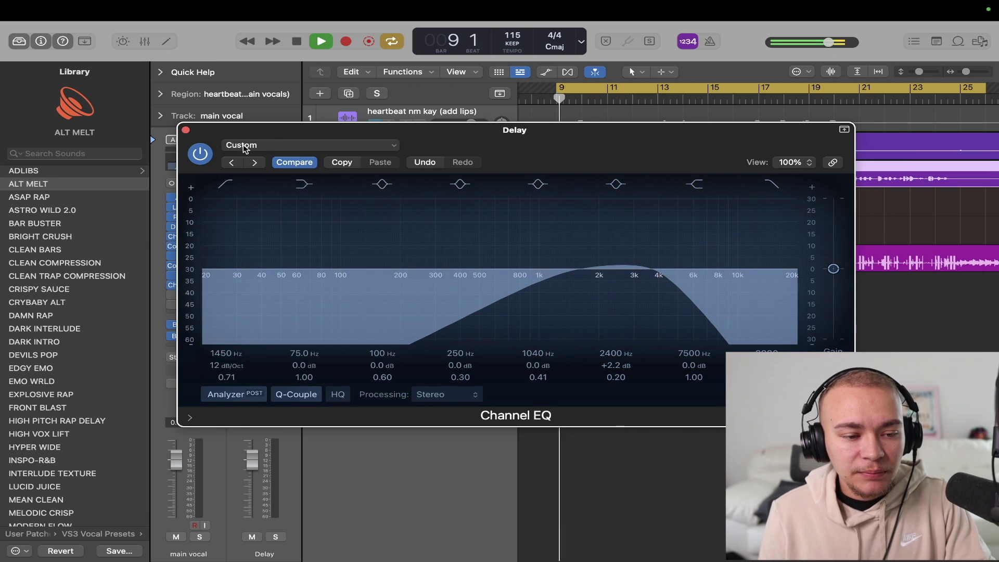
click(187, 131)
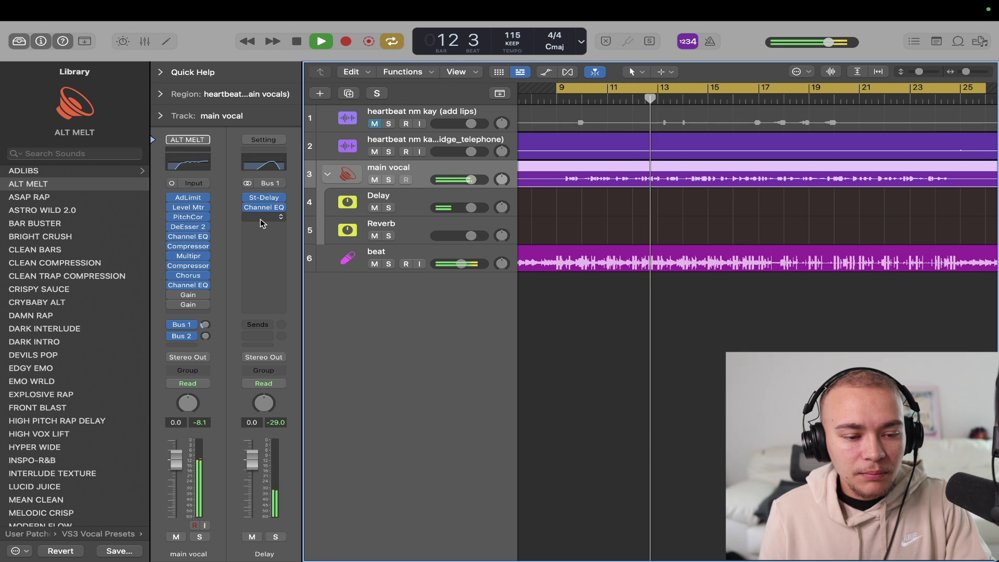
key(space)
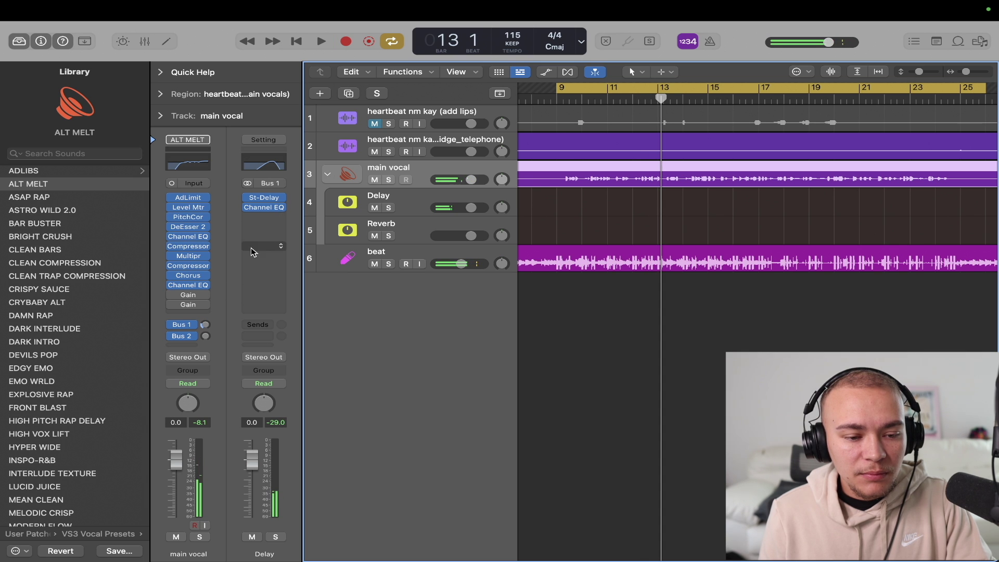
click(264, 199)
drag(685, 138, 506, 114)
drag(265, 240, 267, 278)
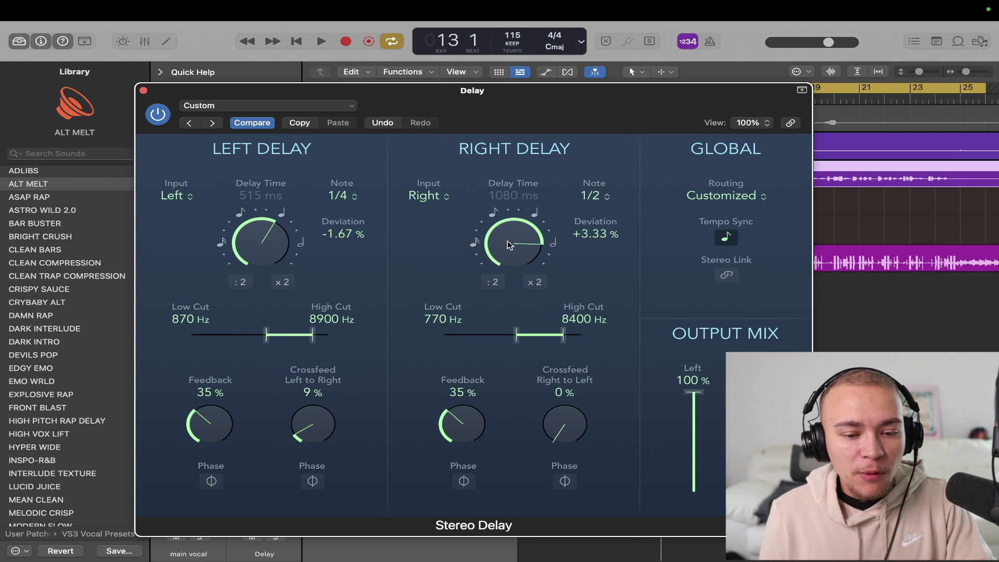
drag(510, 245, 509, 276)
key(space)
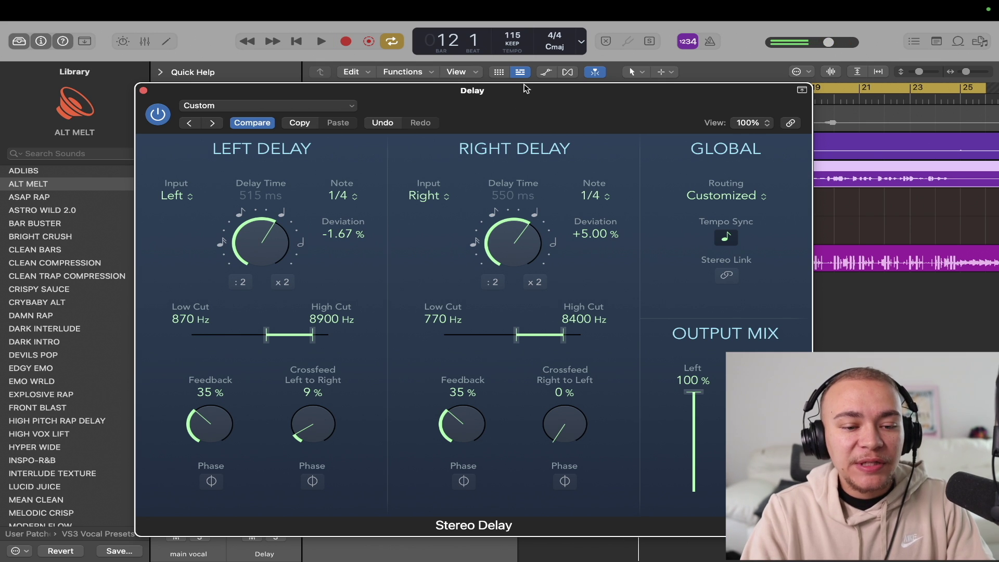
- Close the Stereo Delay and show the Reverb bus strip beside the main vocal strip
key(i)
click(203, 92)
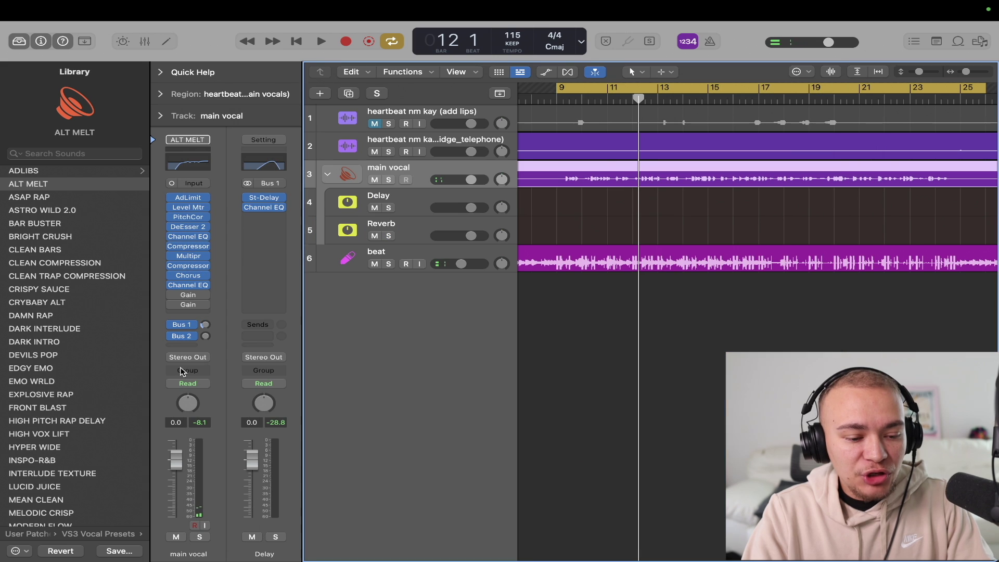
click(183, 338)
click(219, 307)
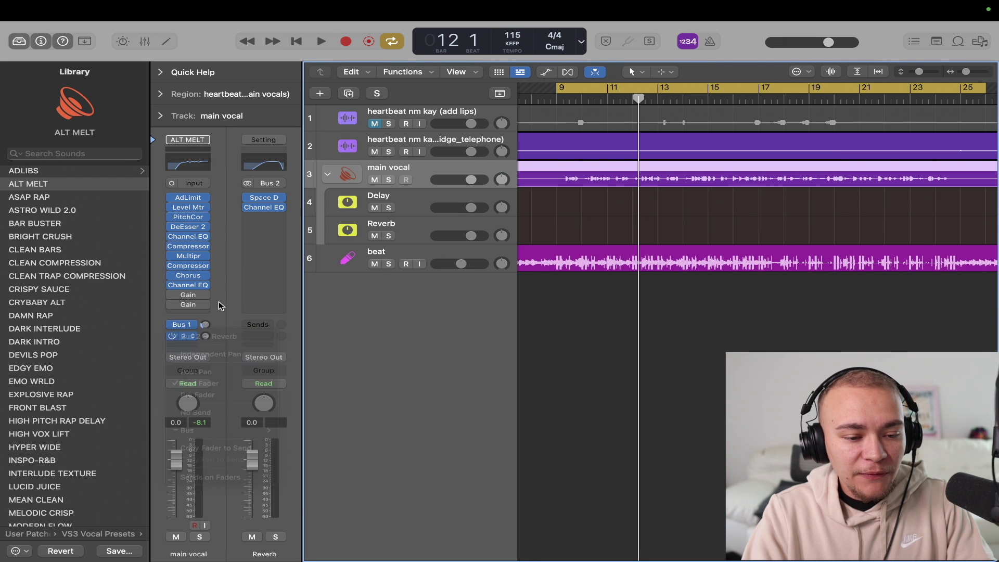
click(413, 233)
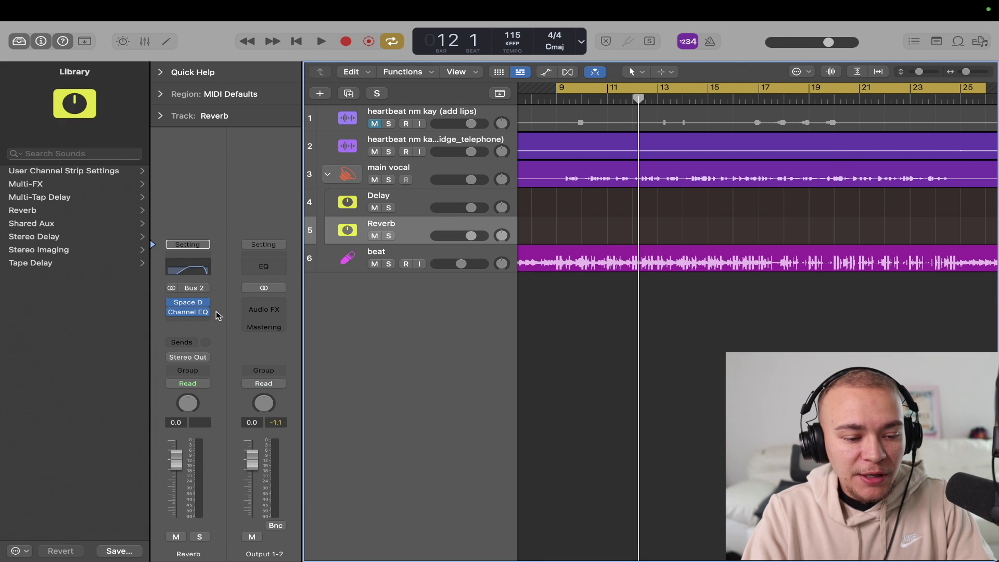
click(381, 168)
click(183, 336)
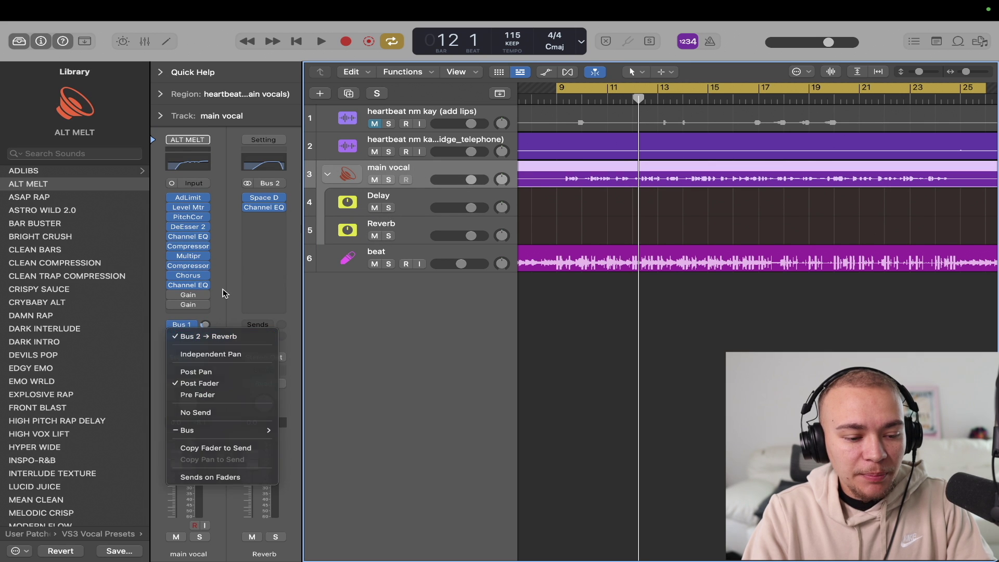
key(Escape)
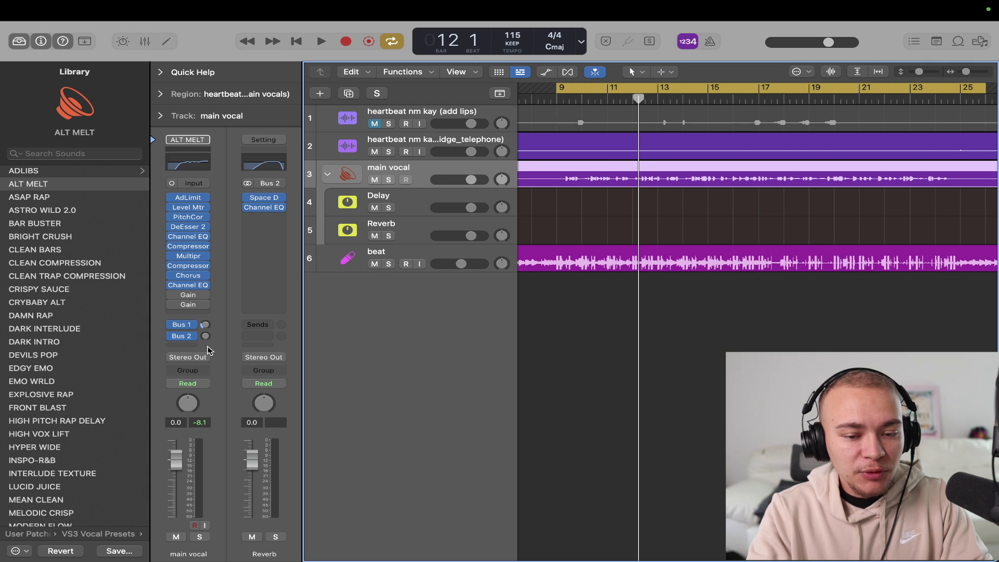
- Fine-tune the main vocal's Bus 2 reverb send level while the mix plays
key(space)
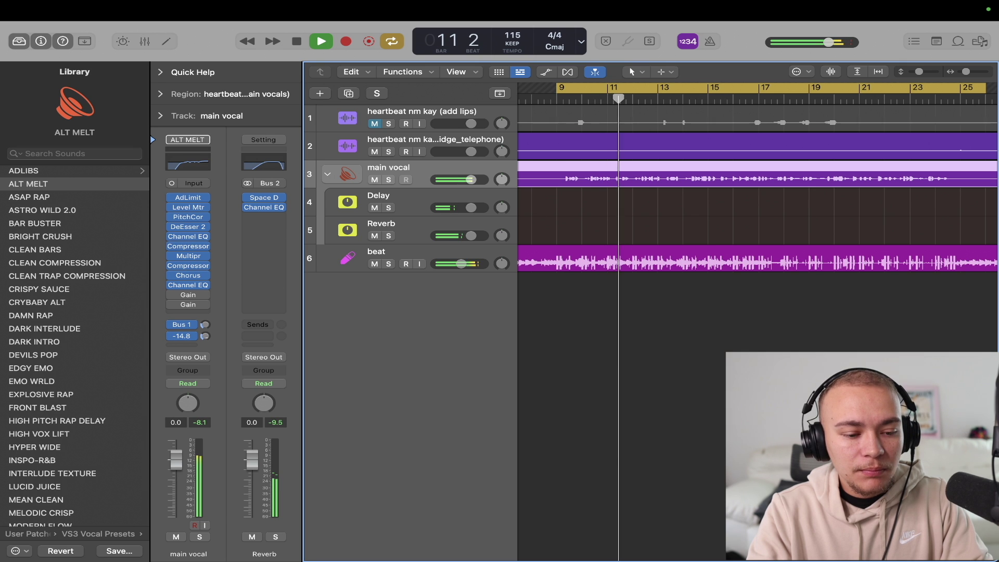
drag(207, 339, 207, 342)
key(space)
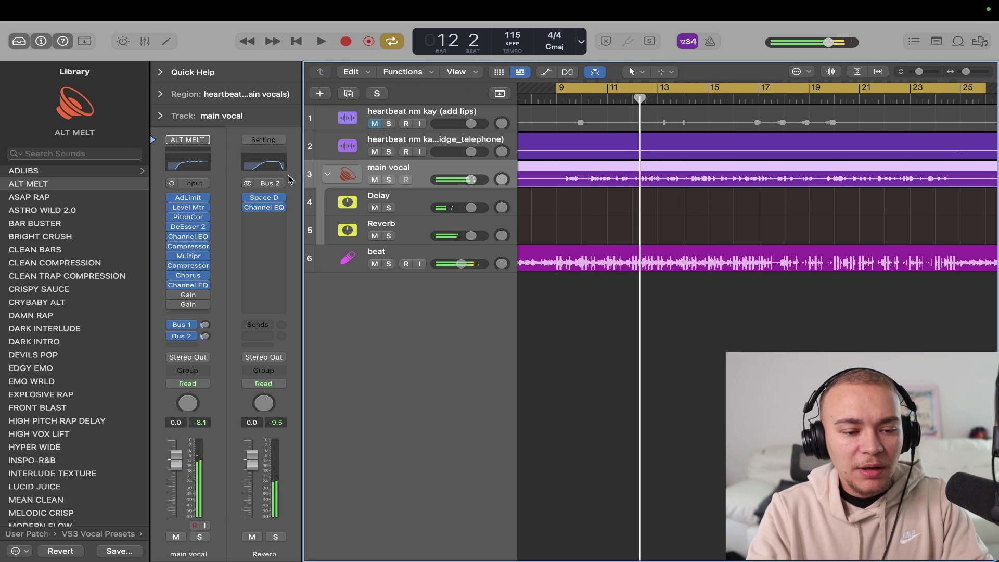
click(267, 207)
- Lower the Reverb EQ high cut from 9300 Hz to about 5000 Hz, audition, and close it
drag(647, 165, 480, 99)
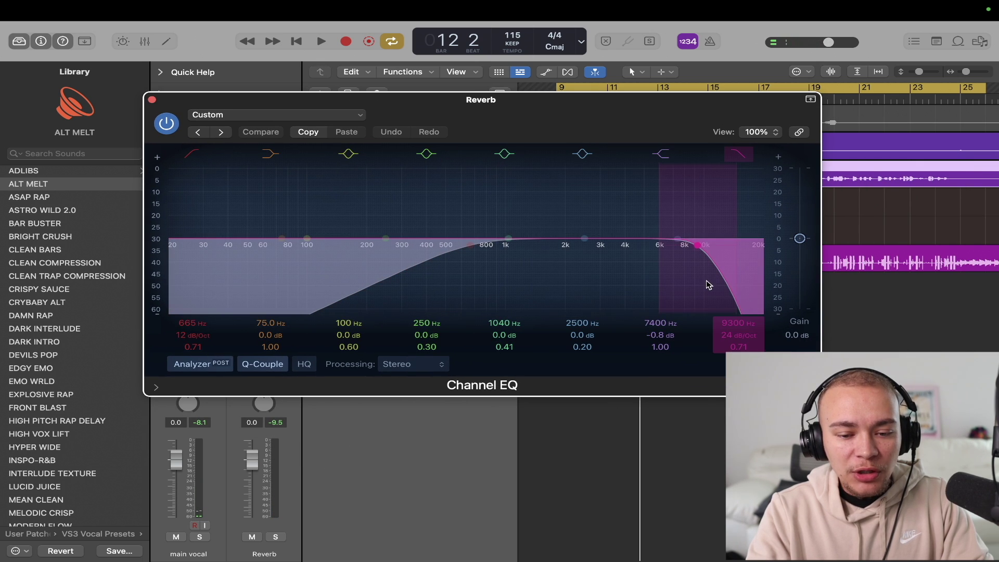
drag(708, 284, 656, 281)
key(space)
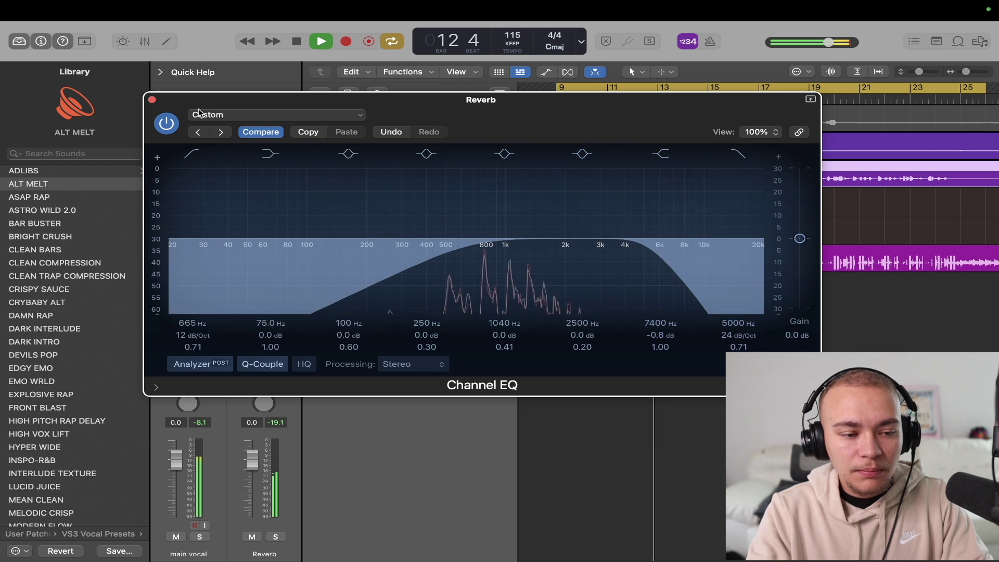
click(152, 99)
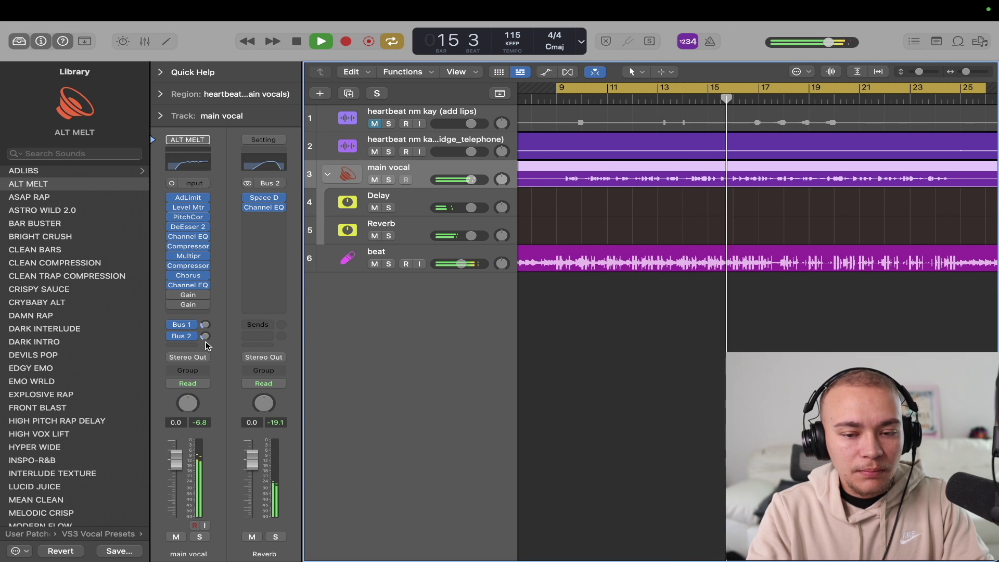
- Set the main vocal's Bus 1 delay send to -17.4 dB and replay from bar 9
scroll(611, 202, down, 5)
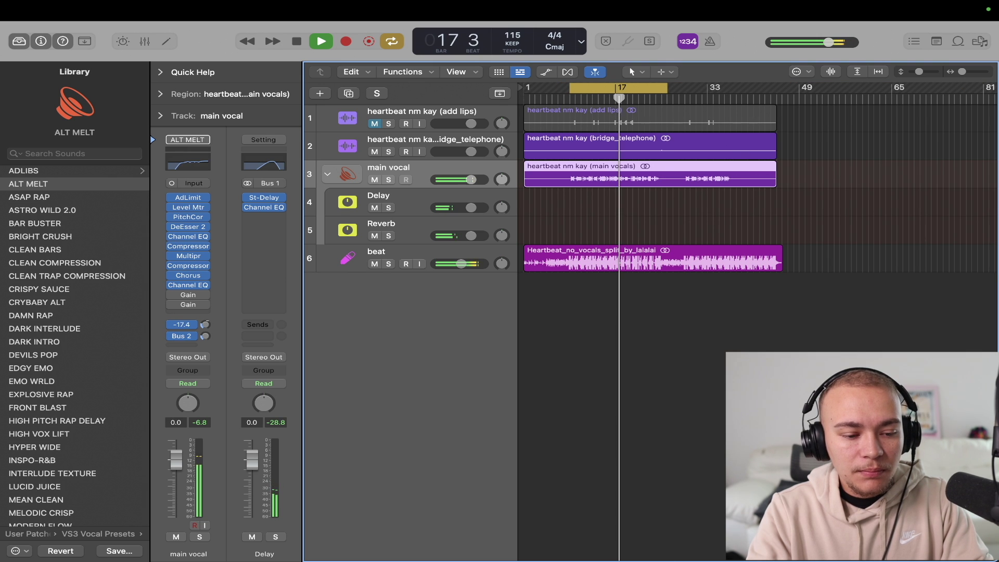
drag(205, 329, 206, 333)
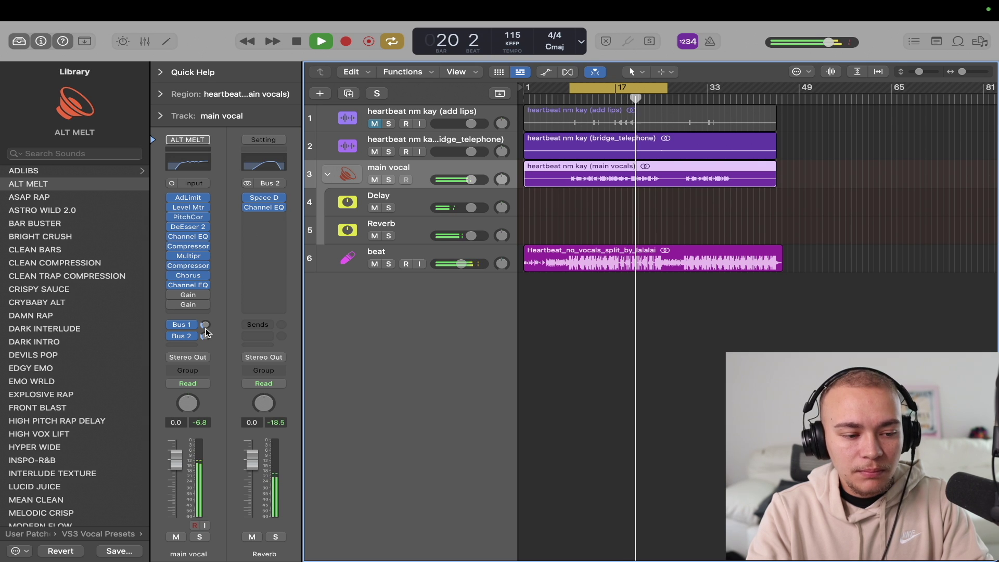
key(space)
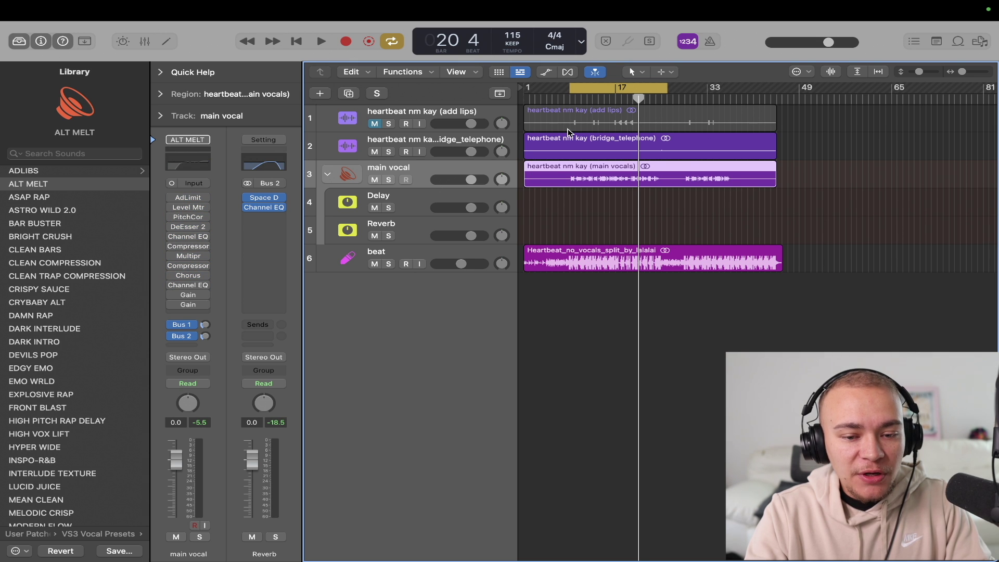
click(570, 98)
key(space)
- Re-enable DeEsser 2, Channel EQ, both compressors, multiband compressor, Chorus and final Channel EQ
mouse_move(249, 203)
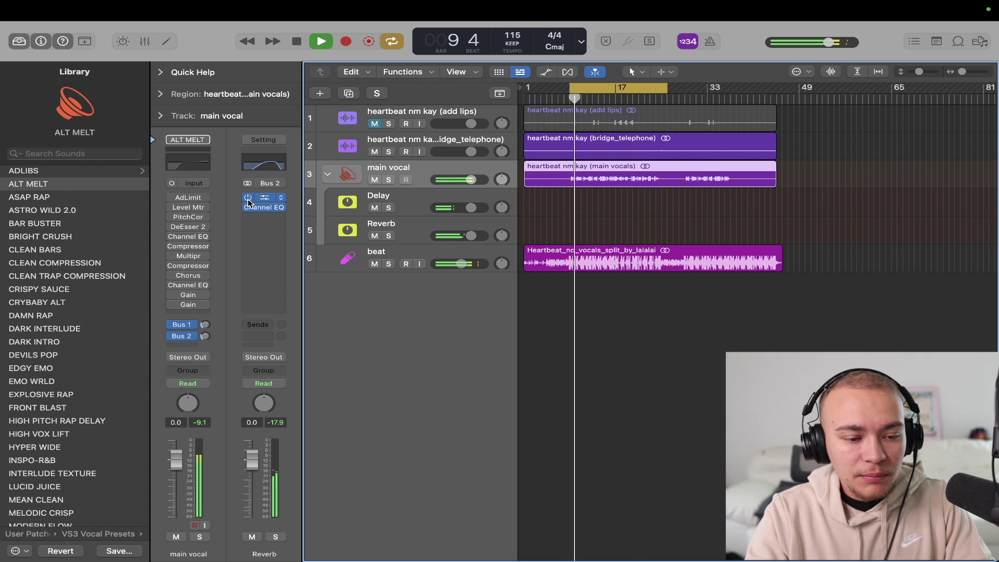
click(171, 226)
click(170, 236)
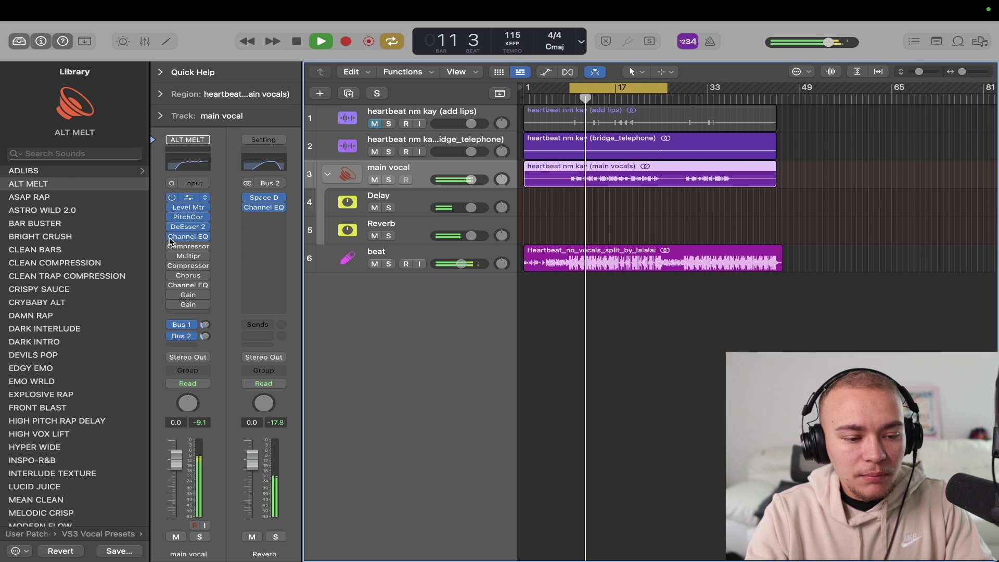
click(170, 246)
click(170, 255)
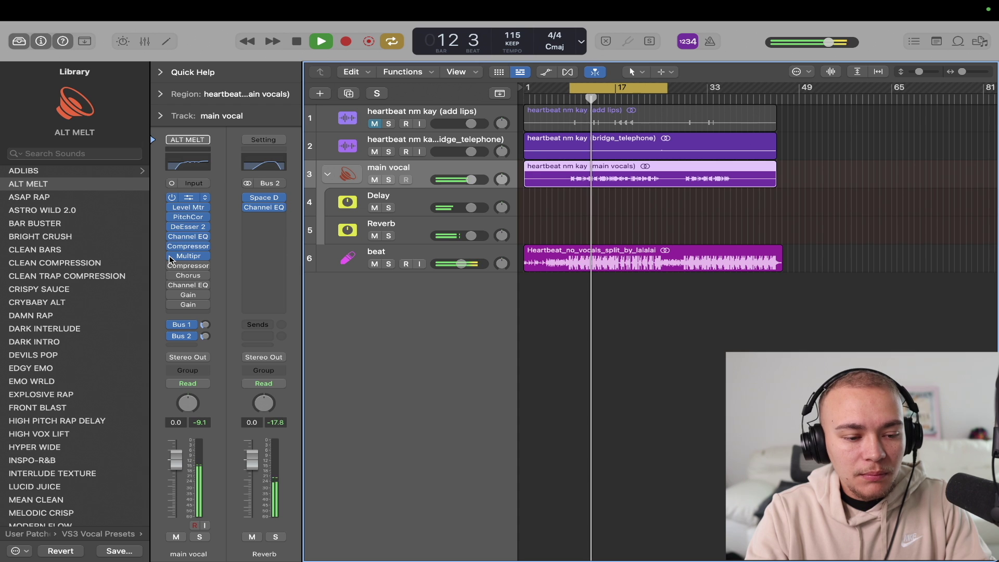
click(170, 266)
click(171, 275)
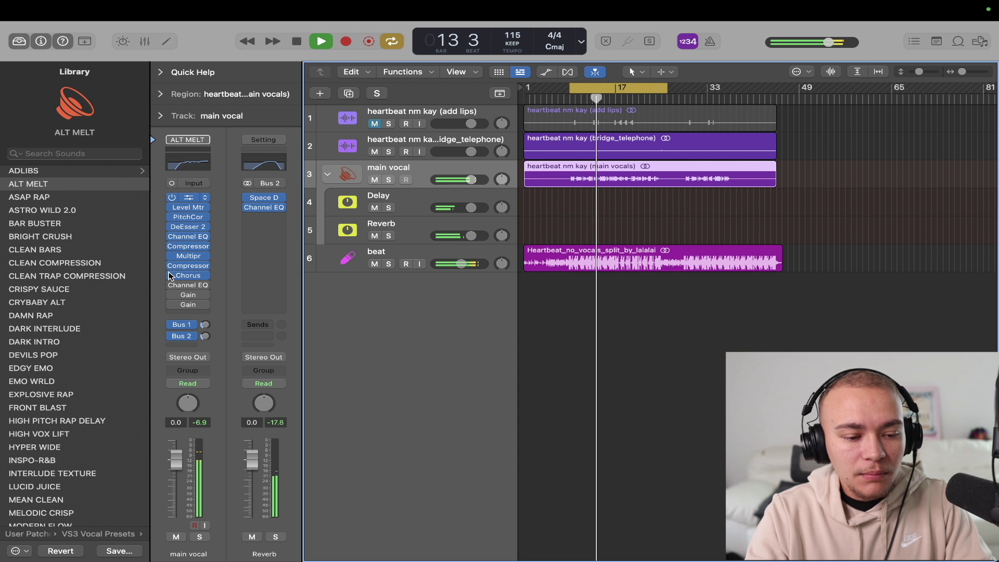
click(171, 285)
- Check the final vocal Channel EQ, stop playback and select the bridge_telephone track
click(188, 284)
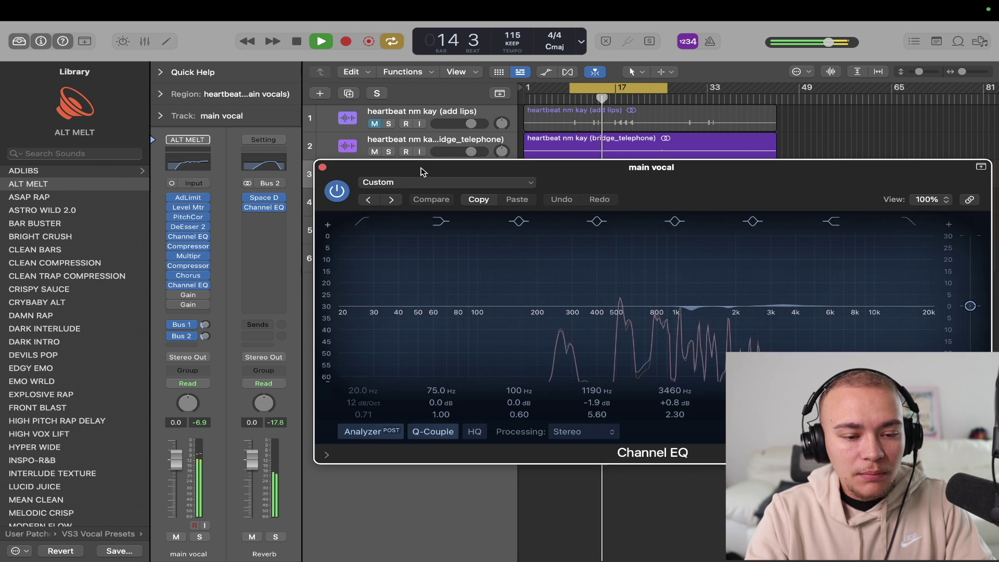
click(322, 167)
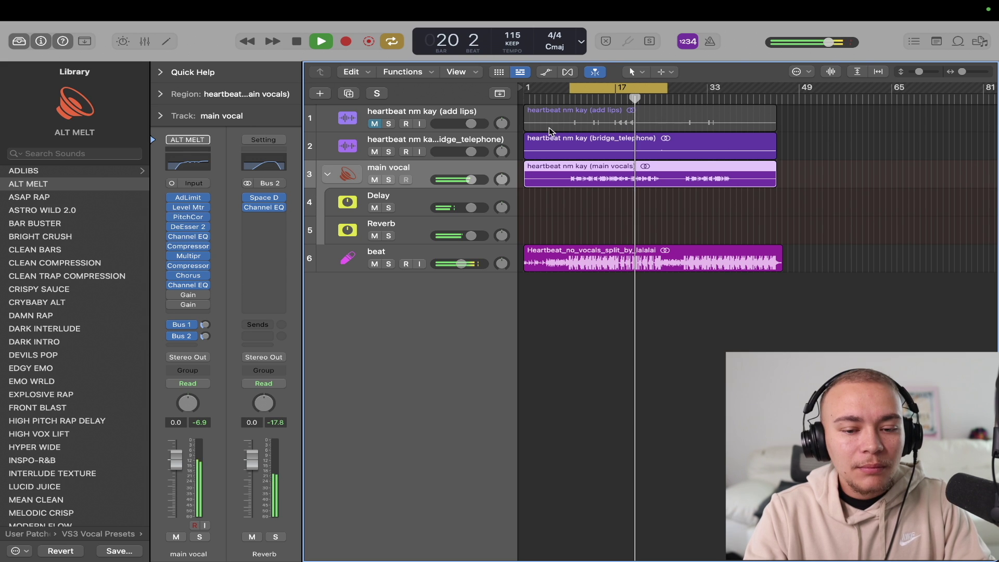
key(space)
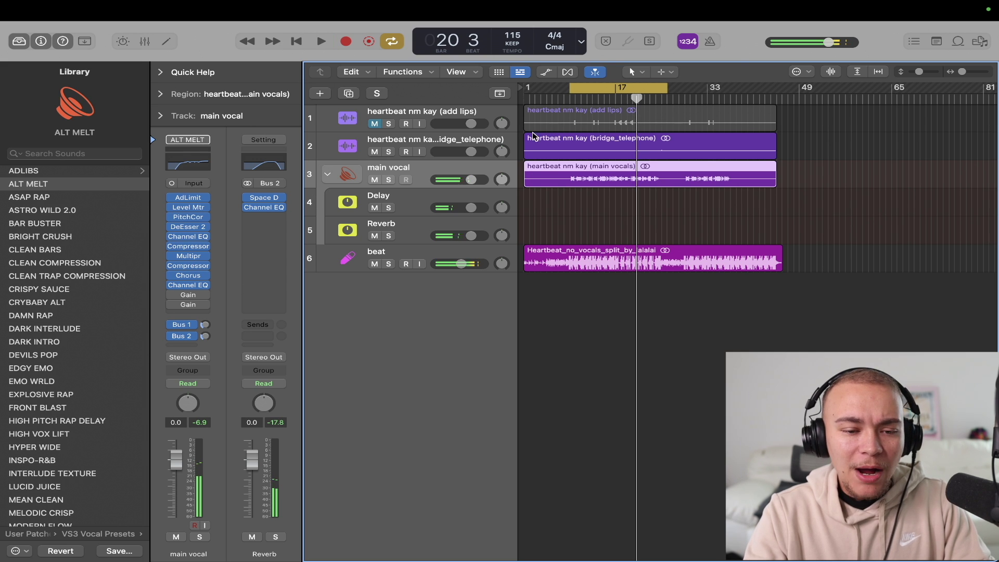
click(459, 145)
- Load User Channel Strip Settings > VS3 Master Chains > Full Blast on Output 1-2 and play from bar 9
click(435, 172)
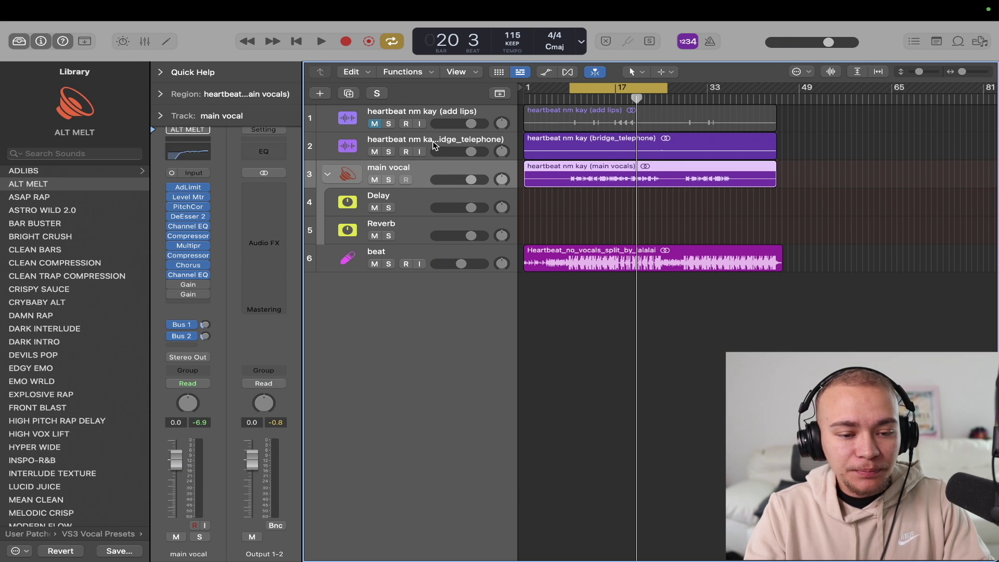
click(431, 146)
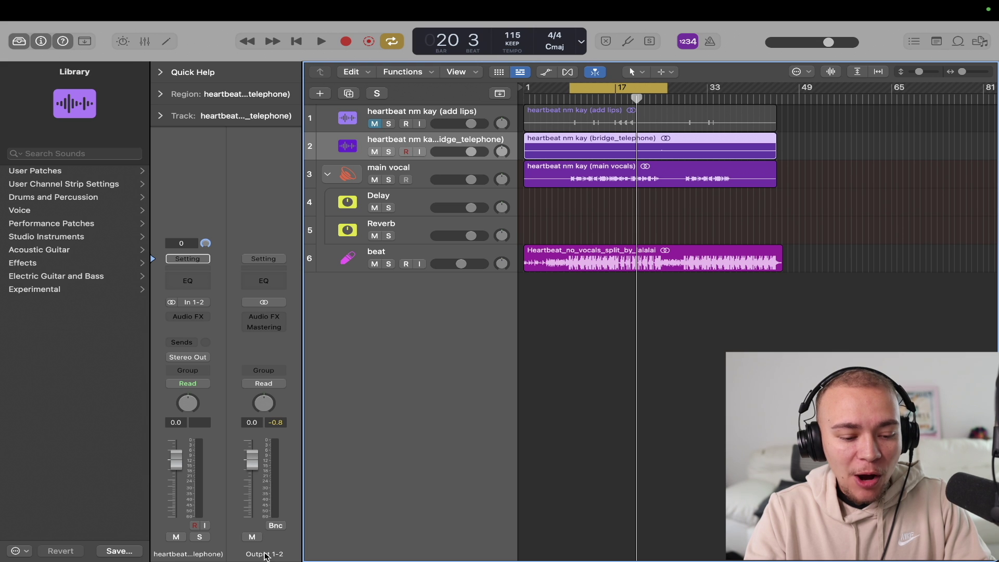
click(265, 259)
click(242, 191)
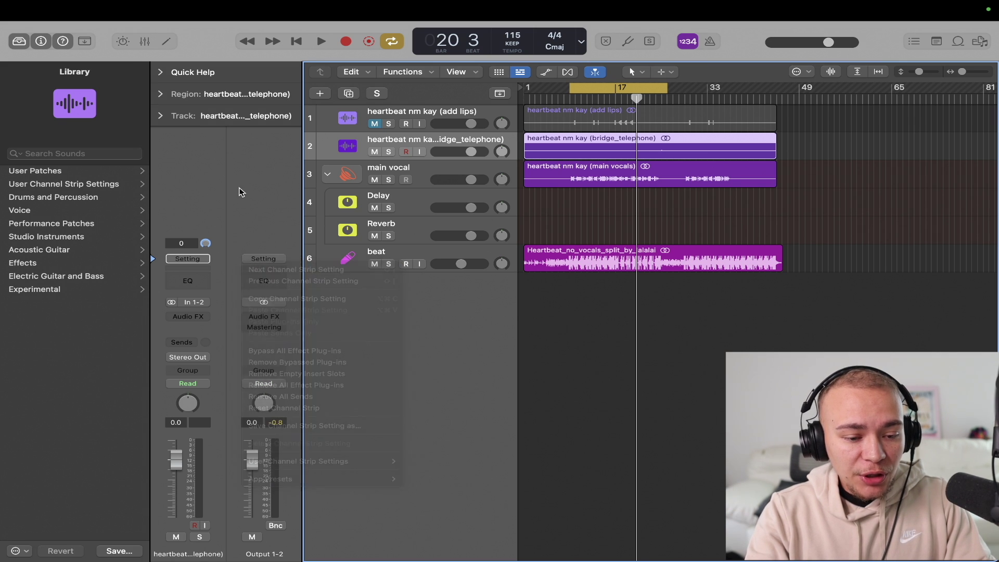
click(263, 259)
mouse_move(340, 461)
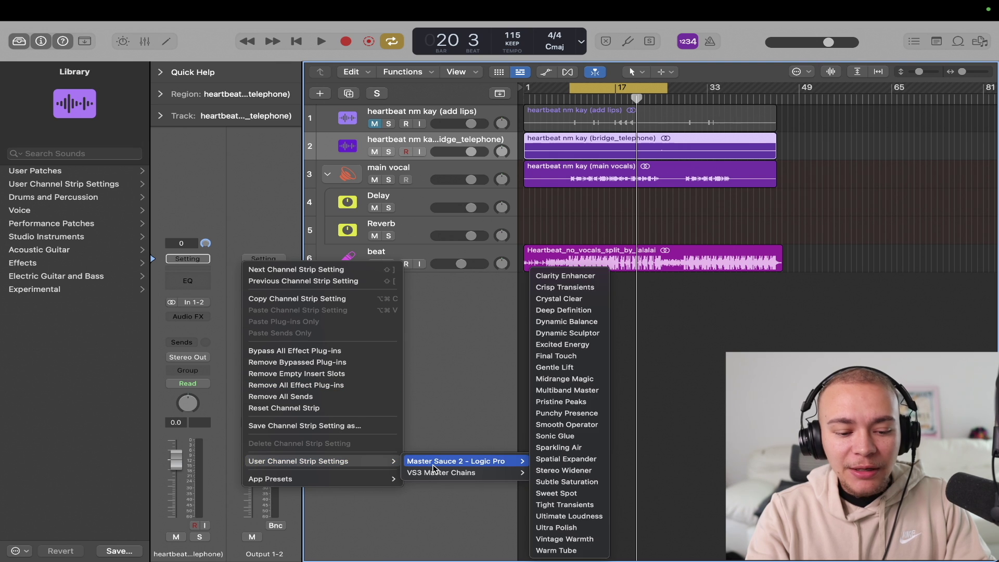
mouse_move(438, 473)
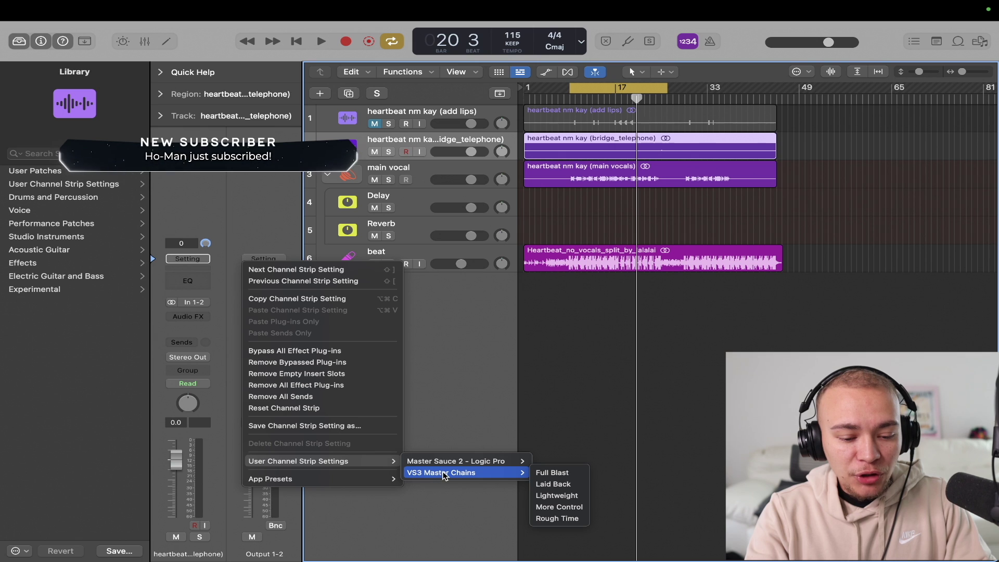
click(537, 475)
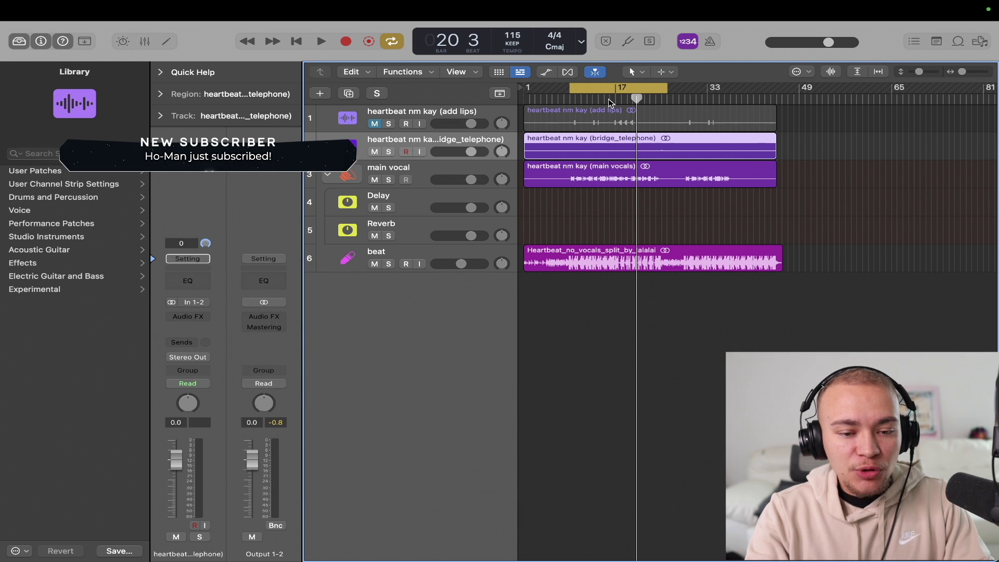
double_click(571, 99)
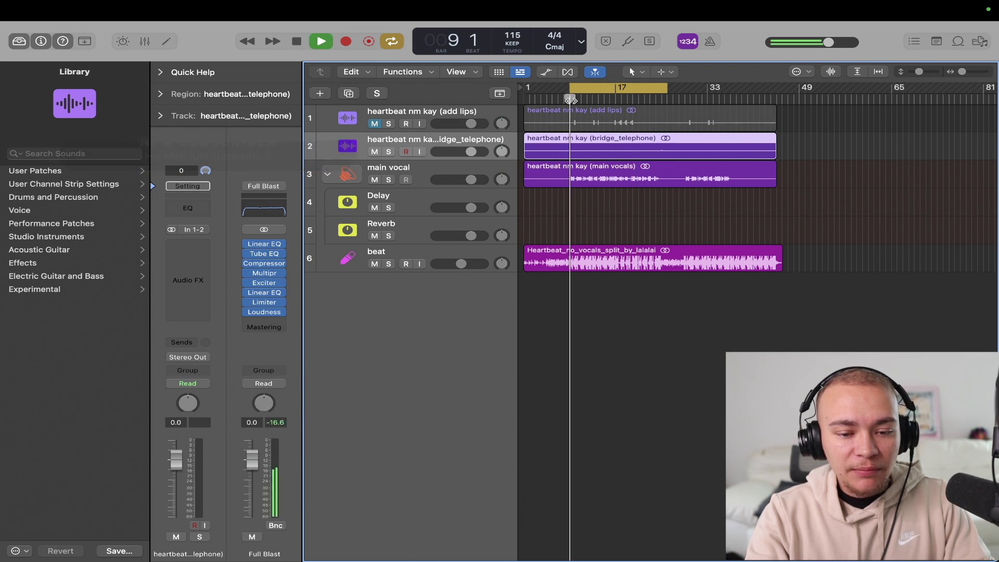
- Try the VS3 Master Chains Laid Back preset on the stereo output
click(265, 187)
mouse_move(333, 406)
mouse_move(468, 417)
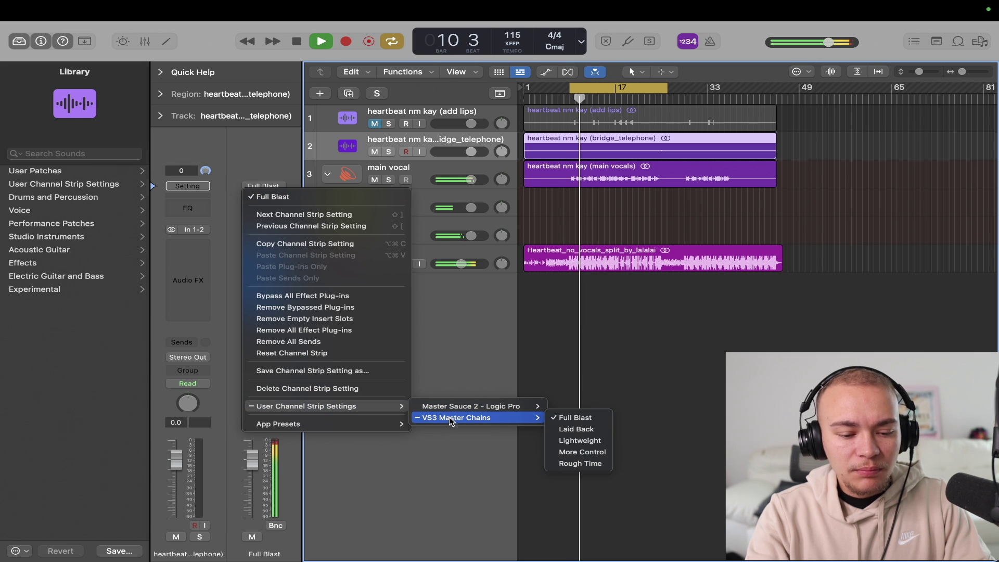
click(576, 429)
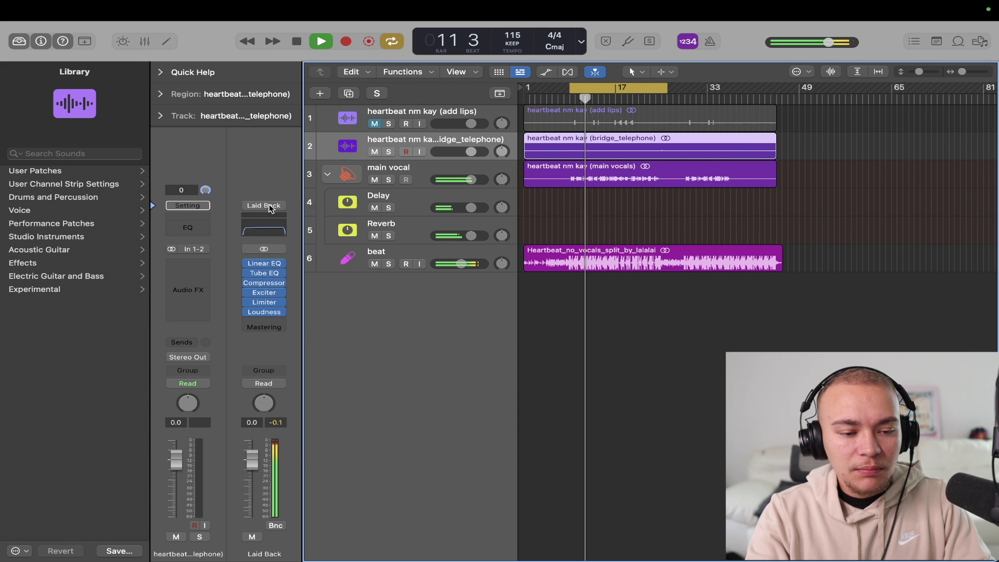
- Replace it with the Lightweight master chain preset, then stop playback
click(264, 205)
mouse_move(324, 424)
mouse_move(458, 437)
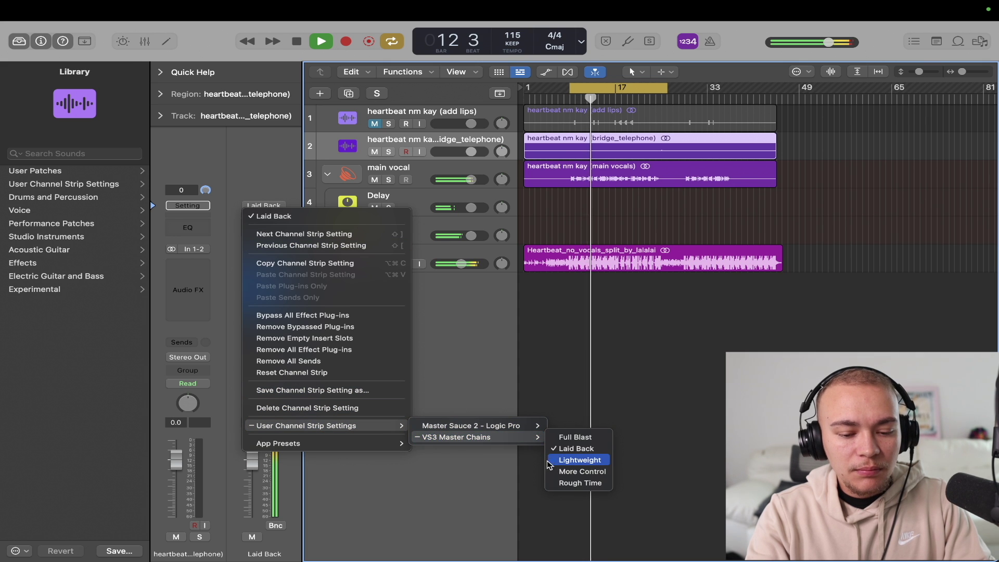
click(558, 461)
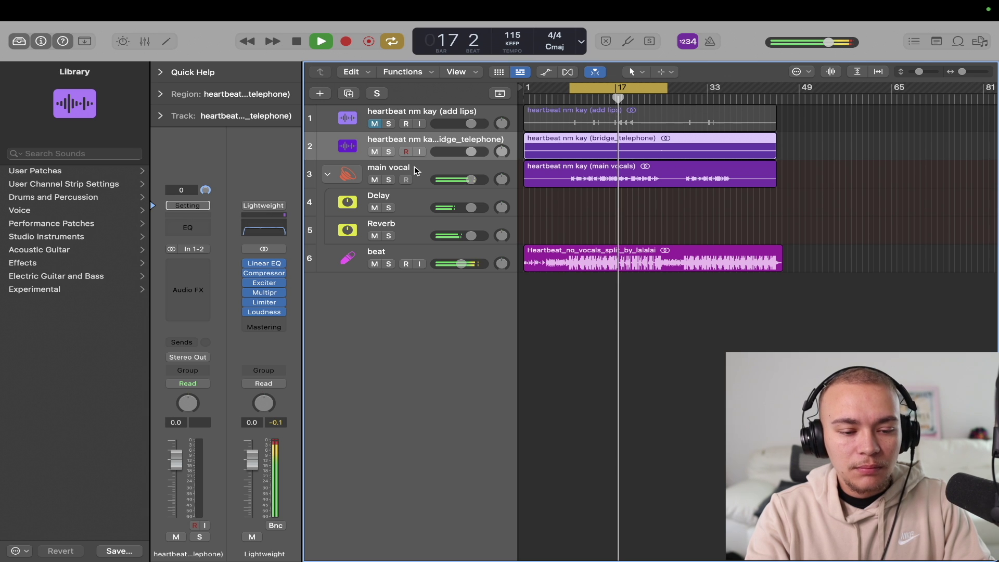
key(space)
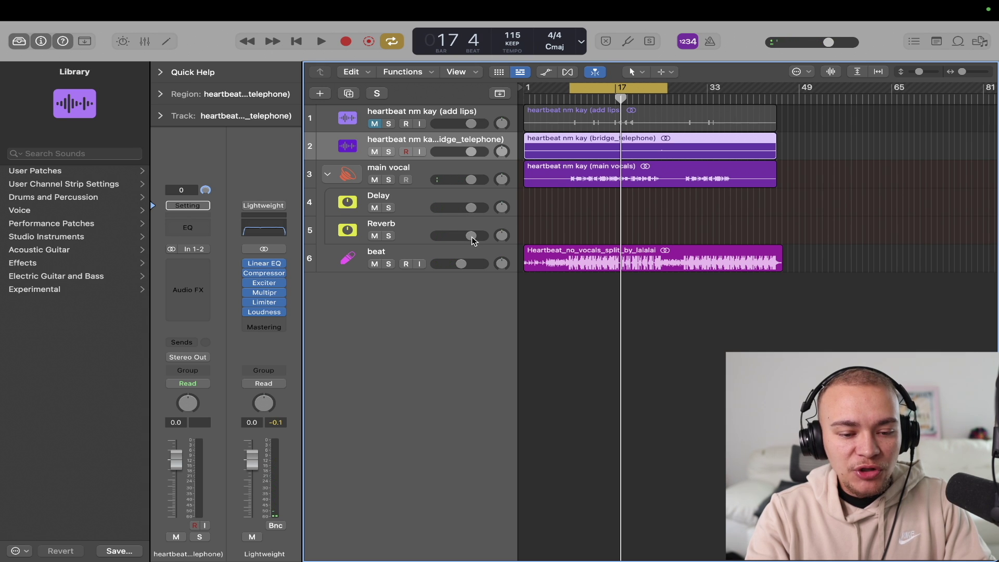
- Lower the Reverb bus fader from -1.6 dB to -2.5 dB while listening from bar 9
drag(472, 239, 468, 238)
key(space)
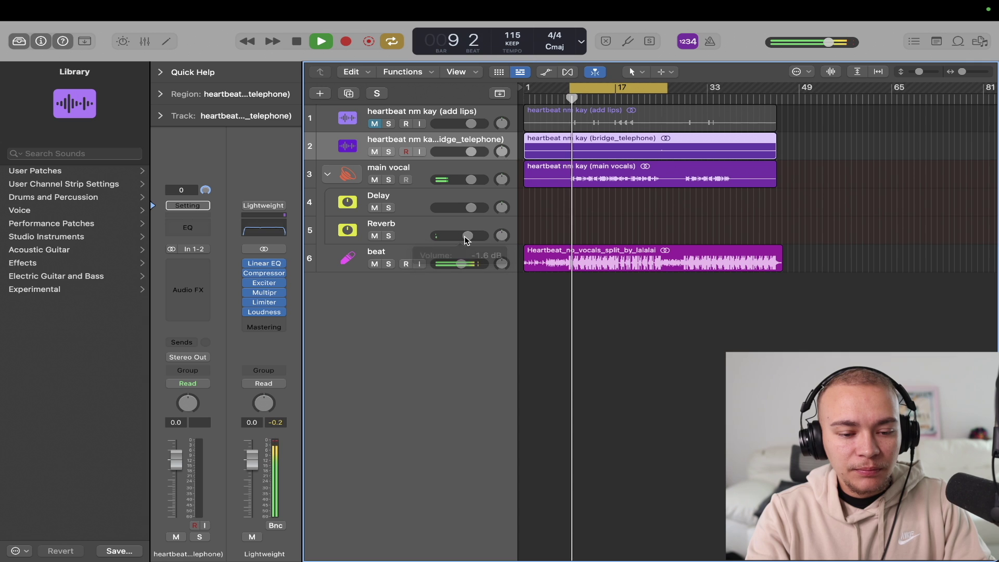
drag(467, 239, 466, 238)
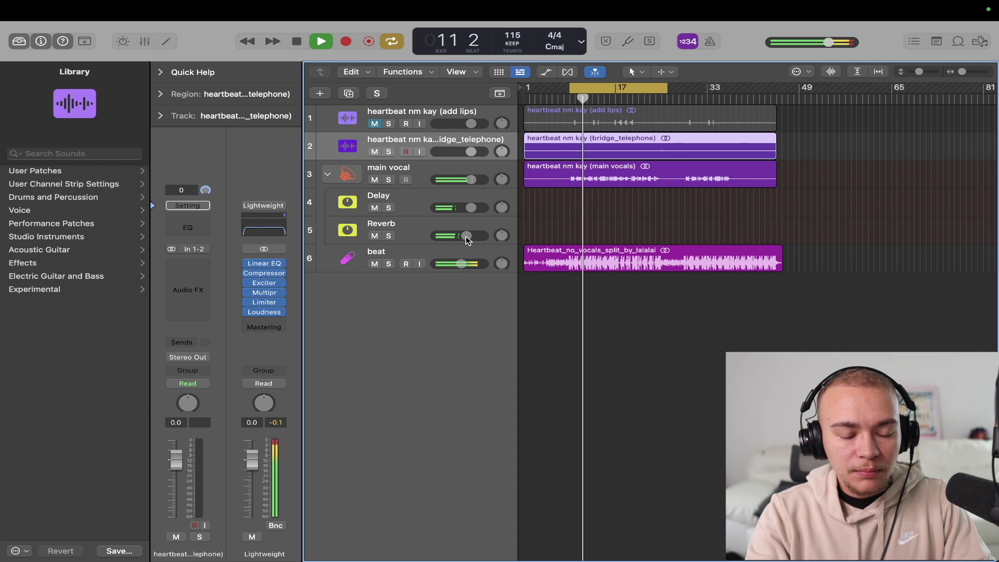
drag(466, 236, 463, 235)
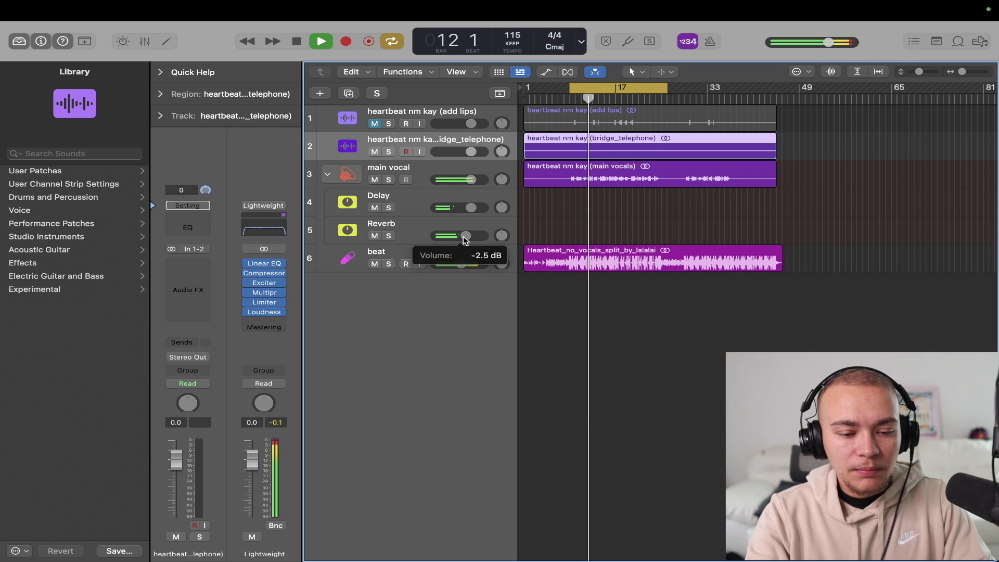
key(space)
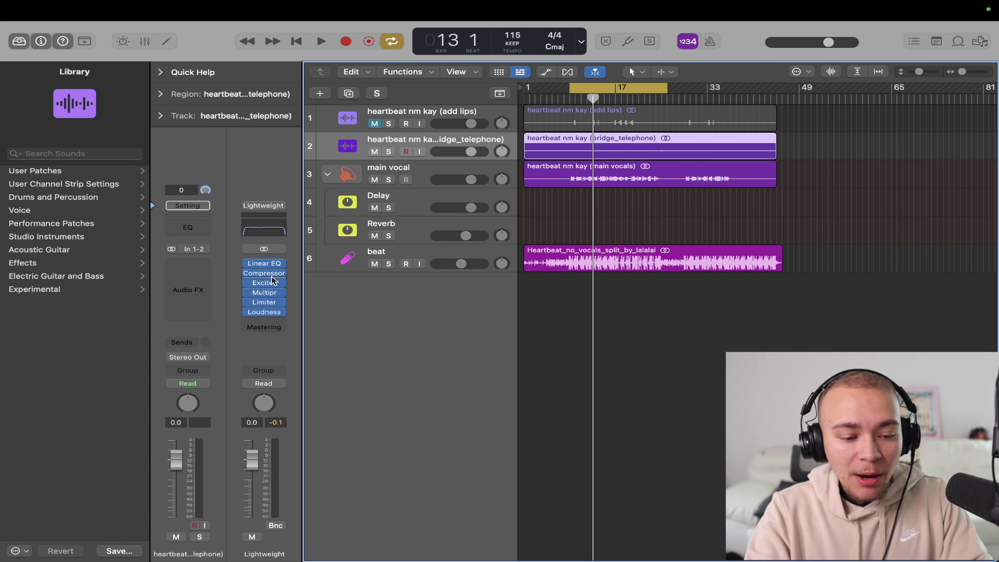
- Play the mix through Mastering Assistant, compare bypassed versus active, and close it left enabled
click(265, 327)
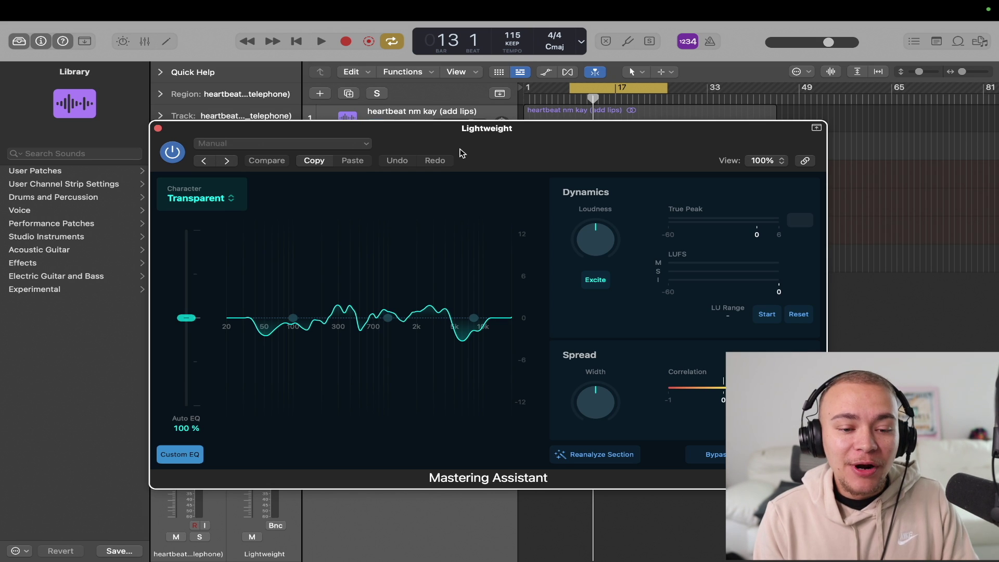
drag(460, 153, 460, 133)
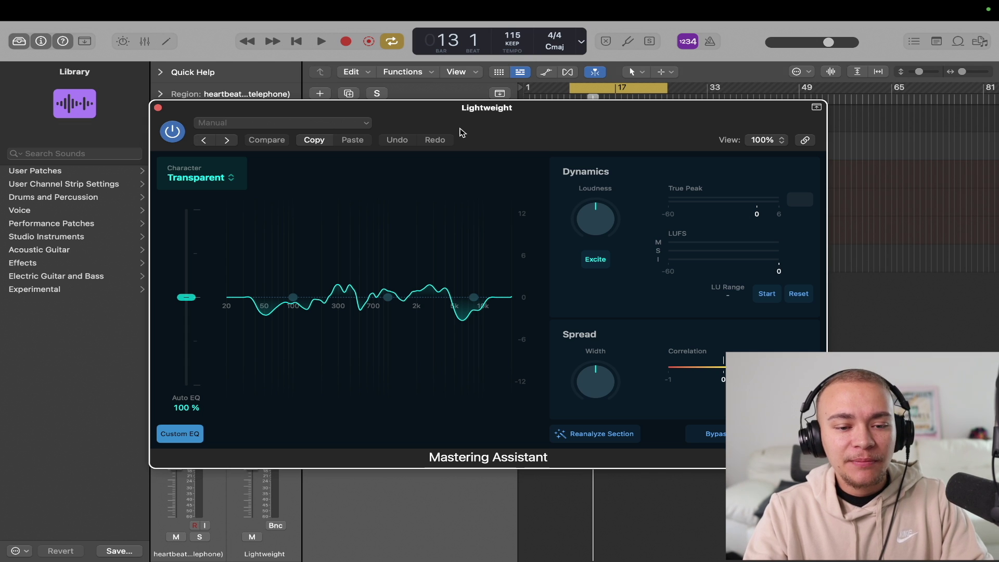
key(space)
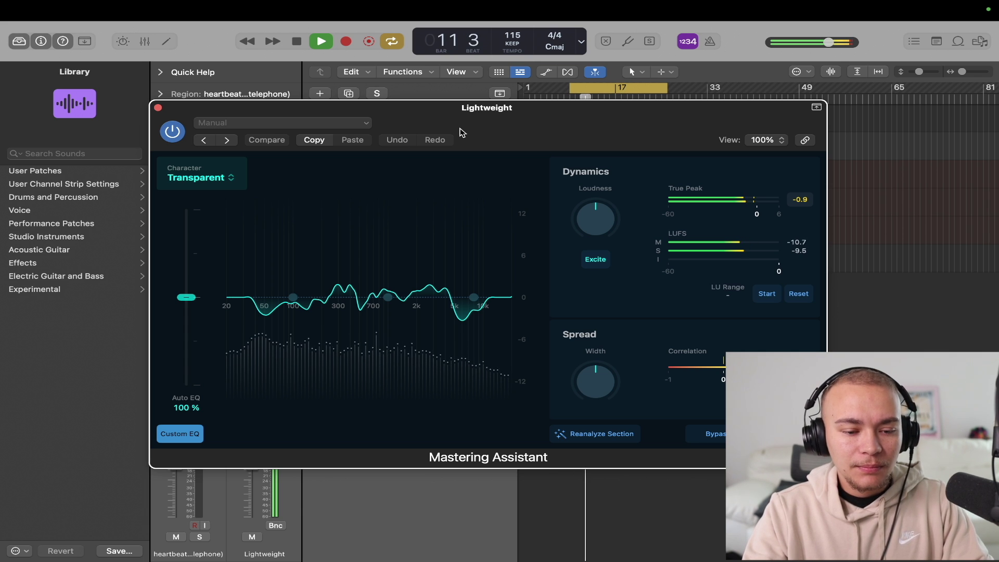
click(171, 138)
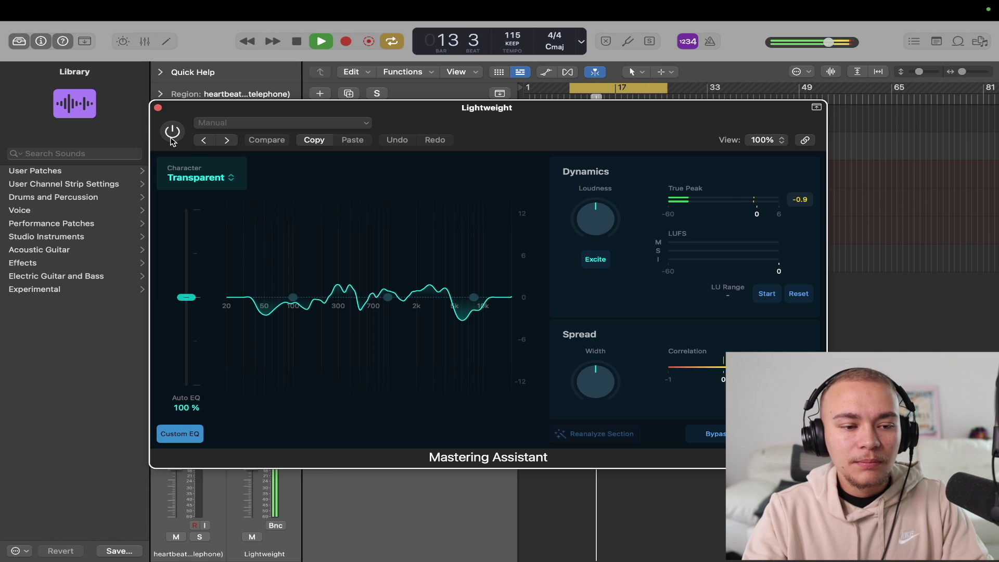
click(172, 138)
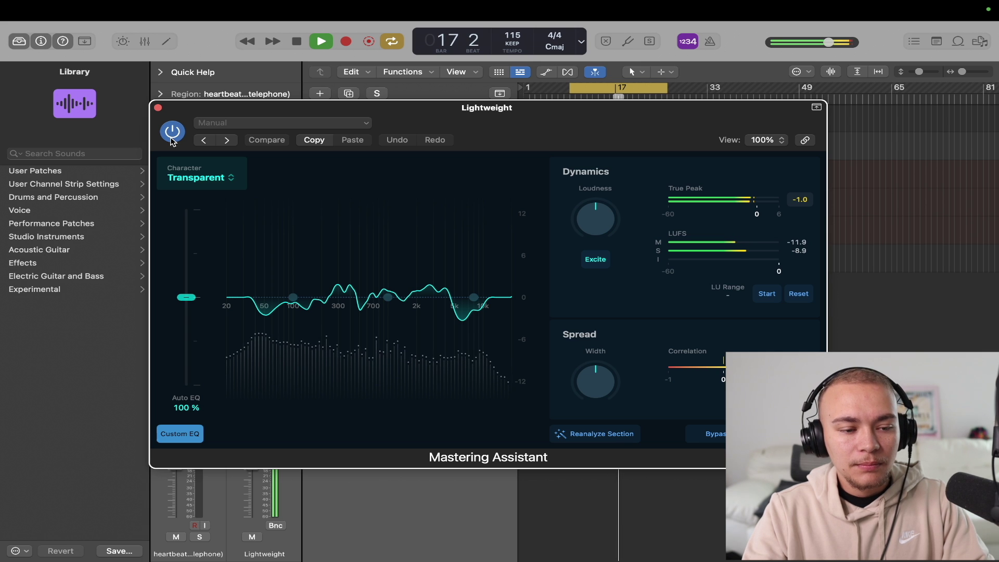
key(space)
click(158, 107)
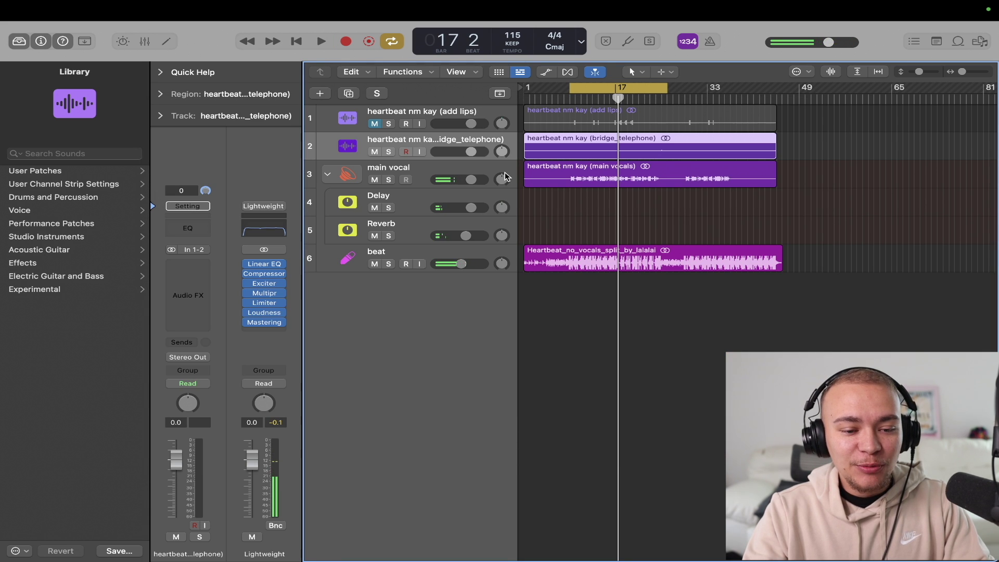
- Lower the main vocal fader to about -1.8 dB, trim Reverb to -2.7 dB, and begin lowering Delay
click(445, 173)
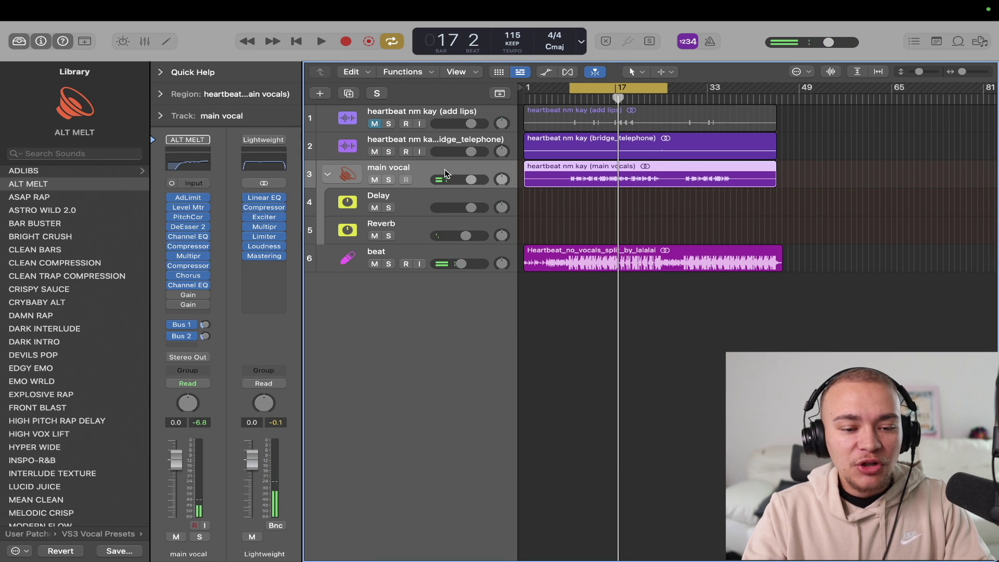
click(469, 180)
drag(469, 180, 464, 182)
key(space)
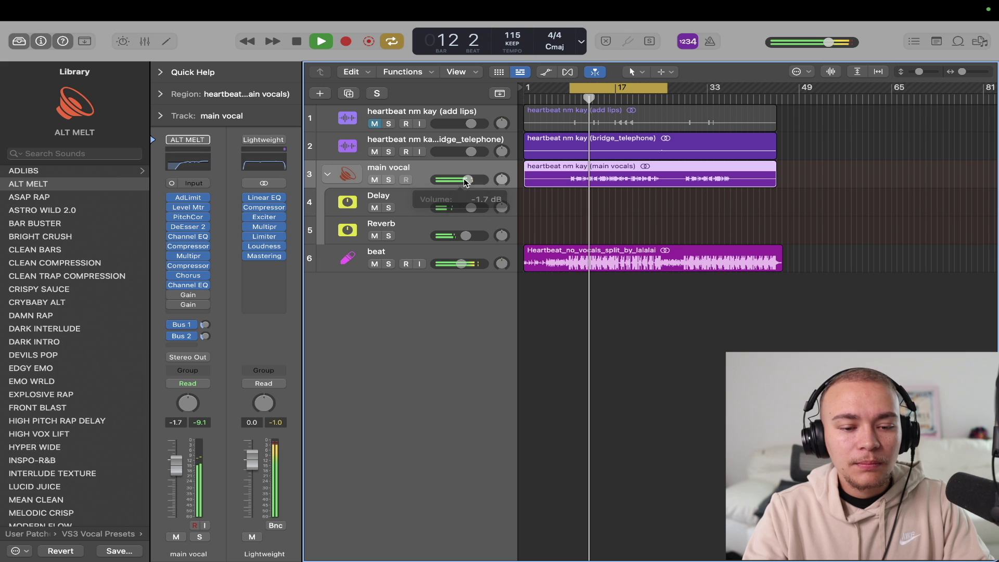
click(470, 237)
drag(470, 237, 469, 236)
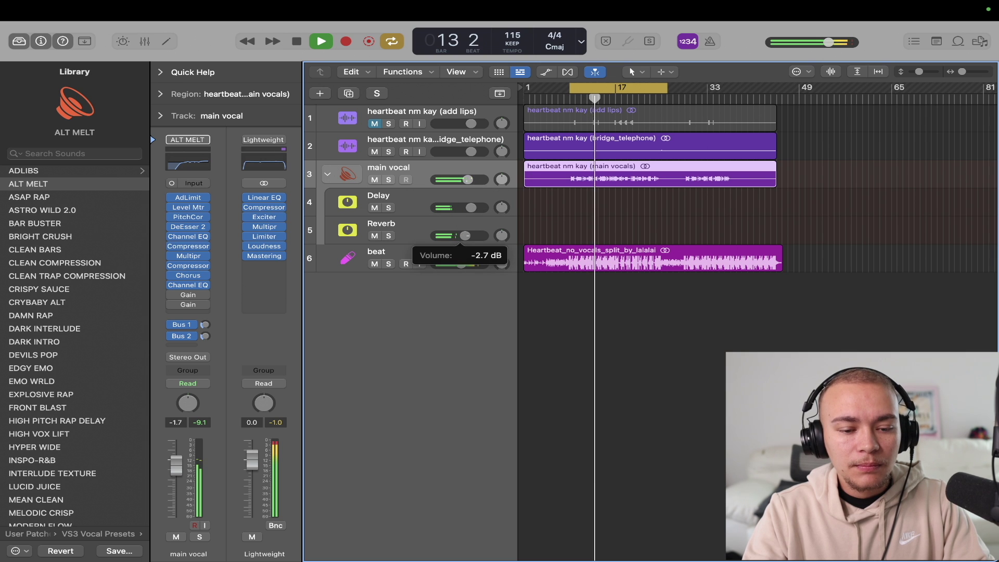
click(470, 210)
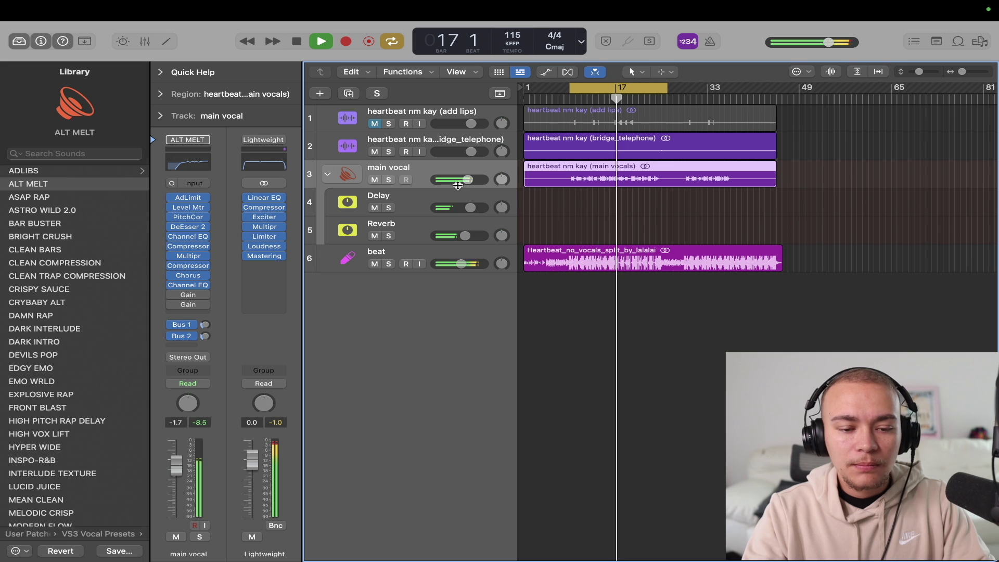
- Cut the vocal Channel EQ at 570 Hz (-3.6 dB), 1200 Hz, 1800 Hz (-4.7 dB) and 6400 Hz (-4.3 dB)
key(space)
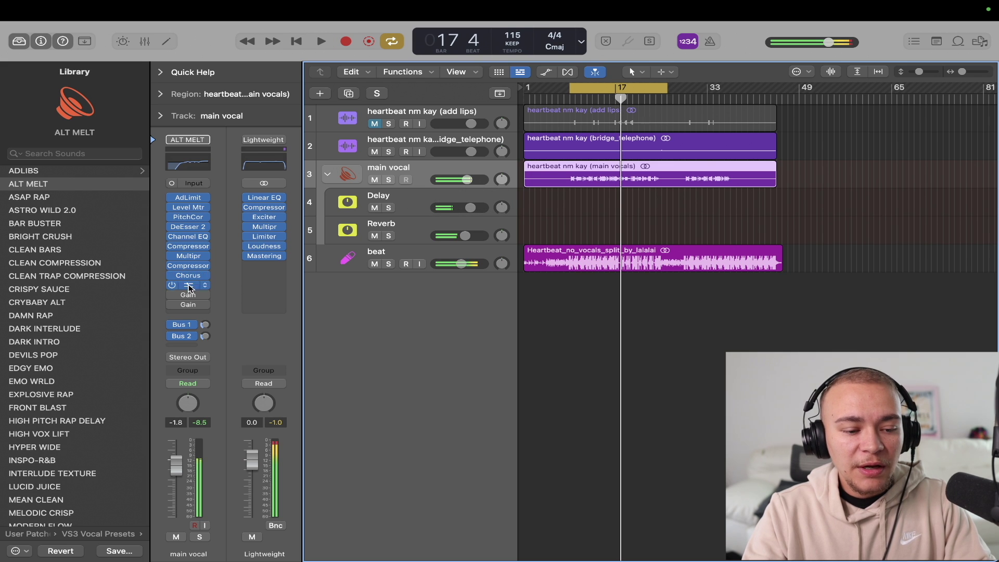
click(188, 286)
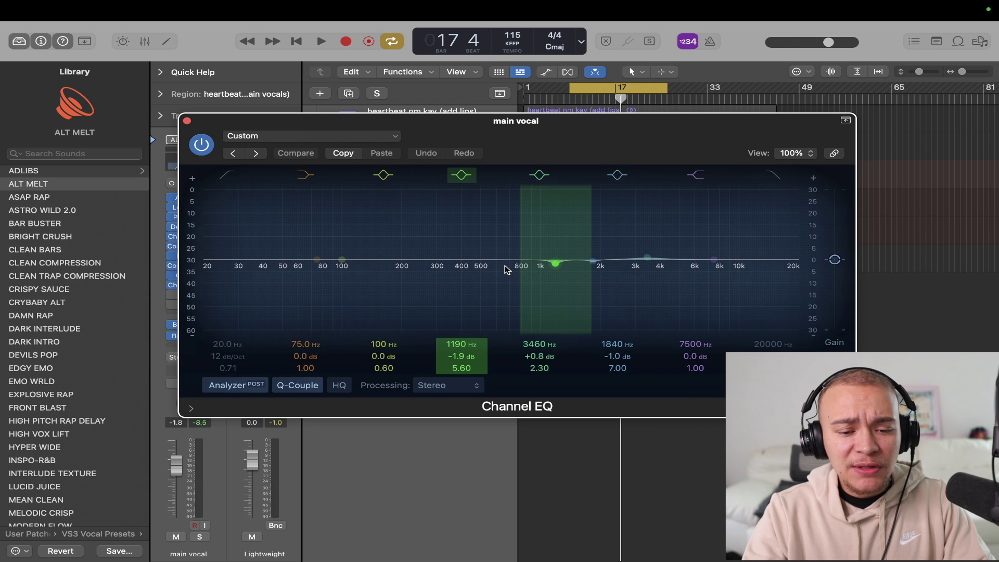
key(space)
mouse_move(508, 267)
mouse_down()
mouse_move(504, 216)
mouse_move(508, 273)
mouse_up()
mouse_move(594, 260)
mouse_down()
mouse_move(601, 237)
mouse_move(522, 230)
mouse_move(606, 231)
mouse_move(595, 284)
mouse_move(591, 270)
mouse_up()
drag(647, 257, 508, 283)
drag(342, 259, 703, 275)
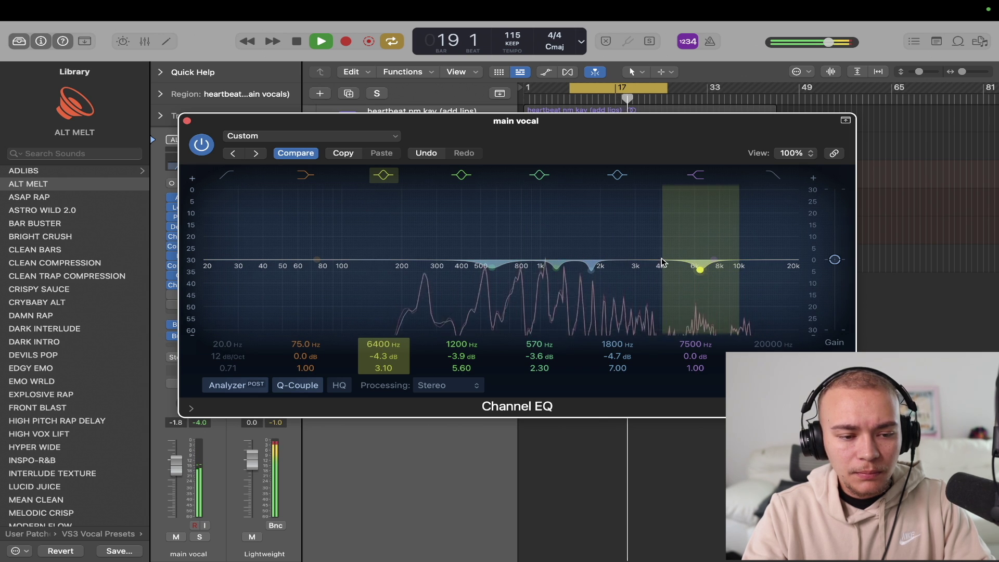
click(187, 121)
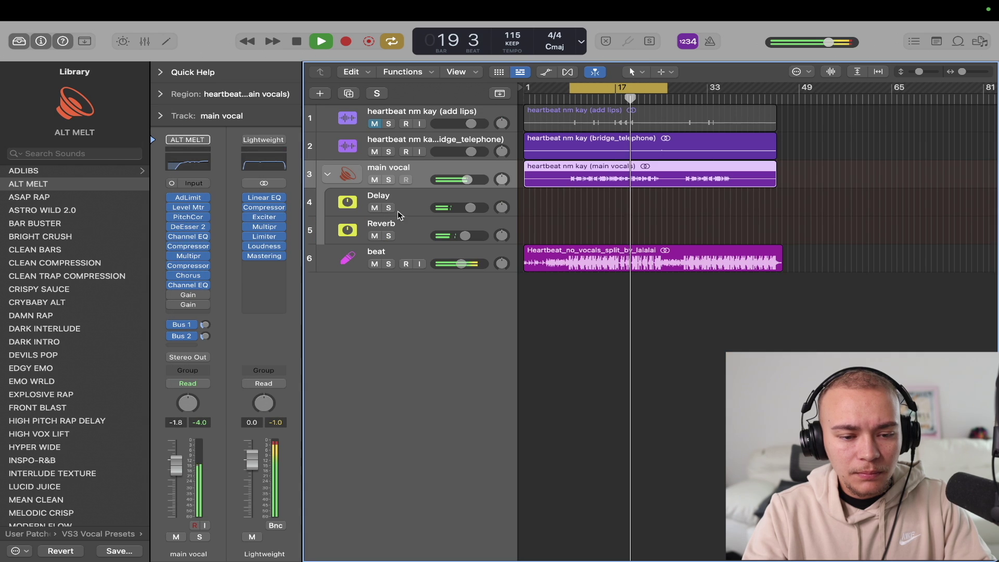
- Nudge the Delay bus fader down slightly, stop playback and scroll through the mixer to review
click(467, 208)
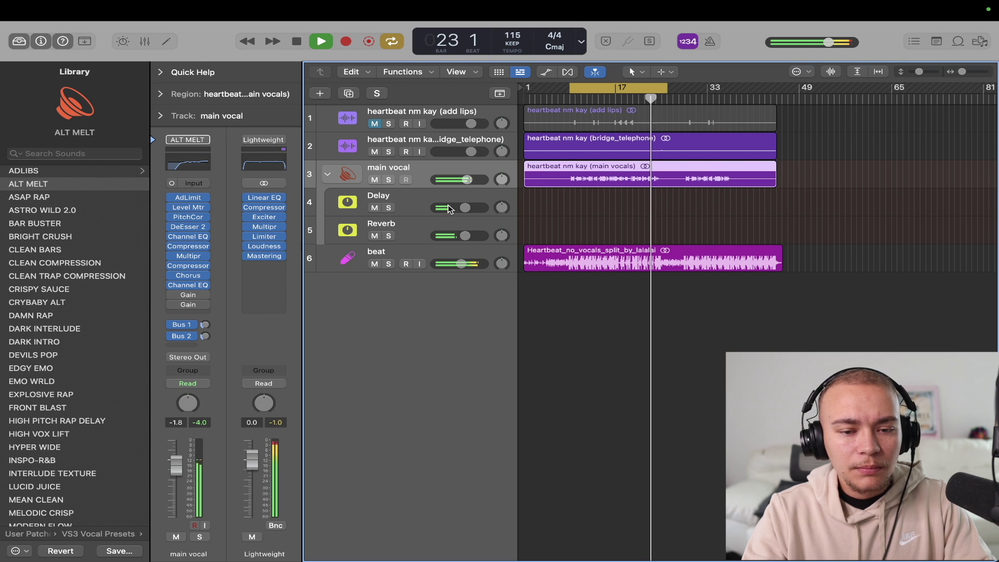
key(space)
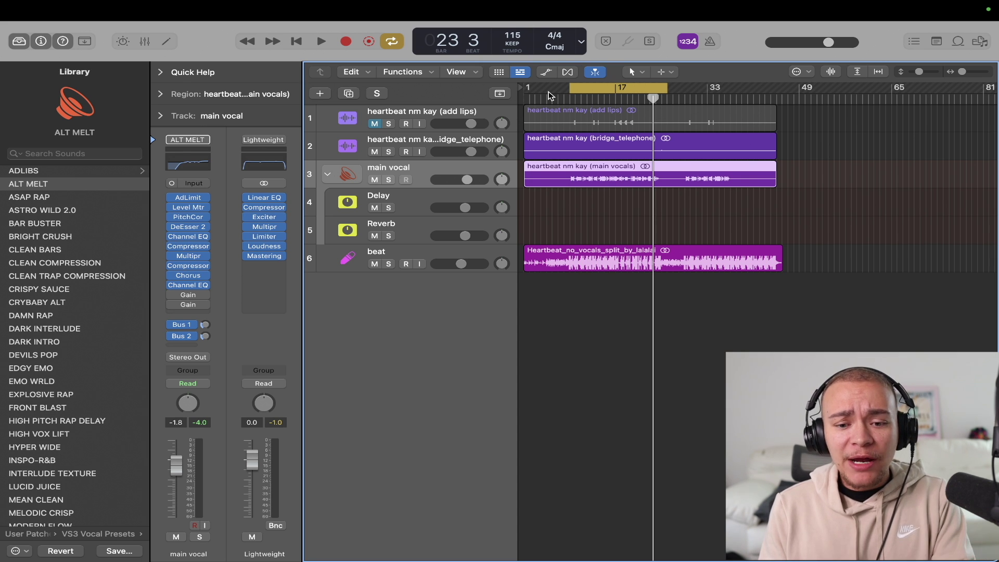
scroll(43, 400, down, 10)
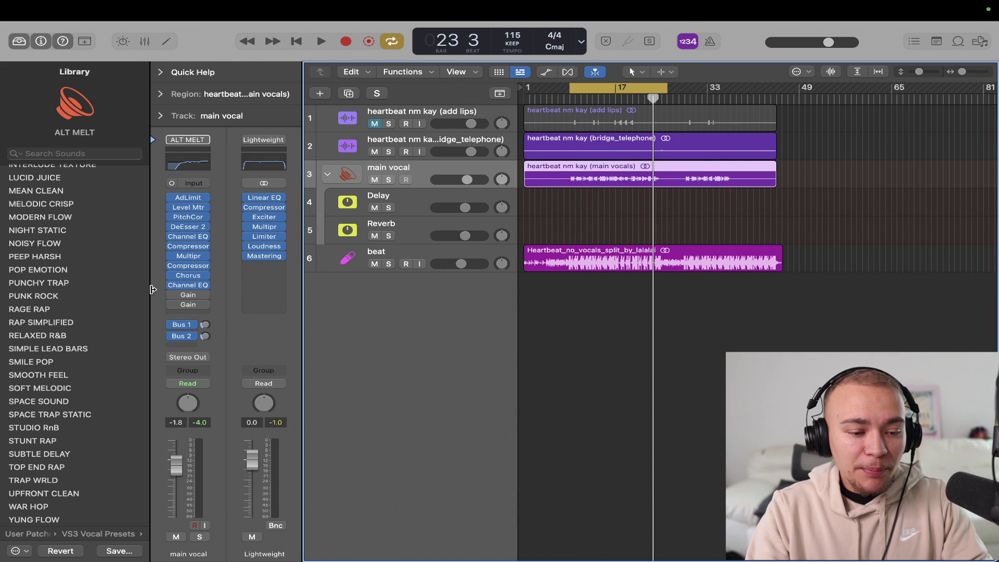
mouse_move(186, 257)
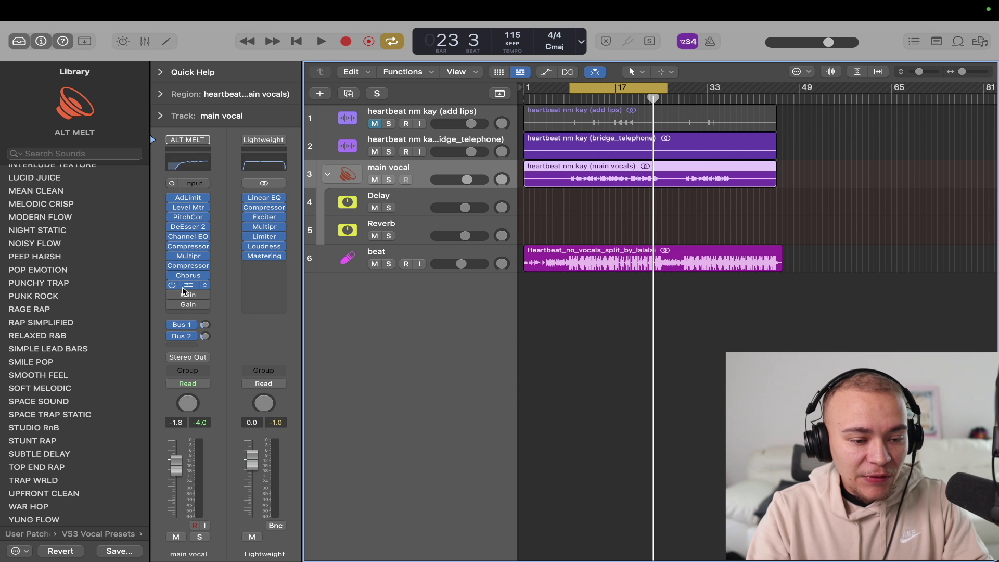
mouse_move(179, 227)
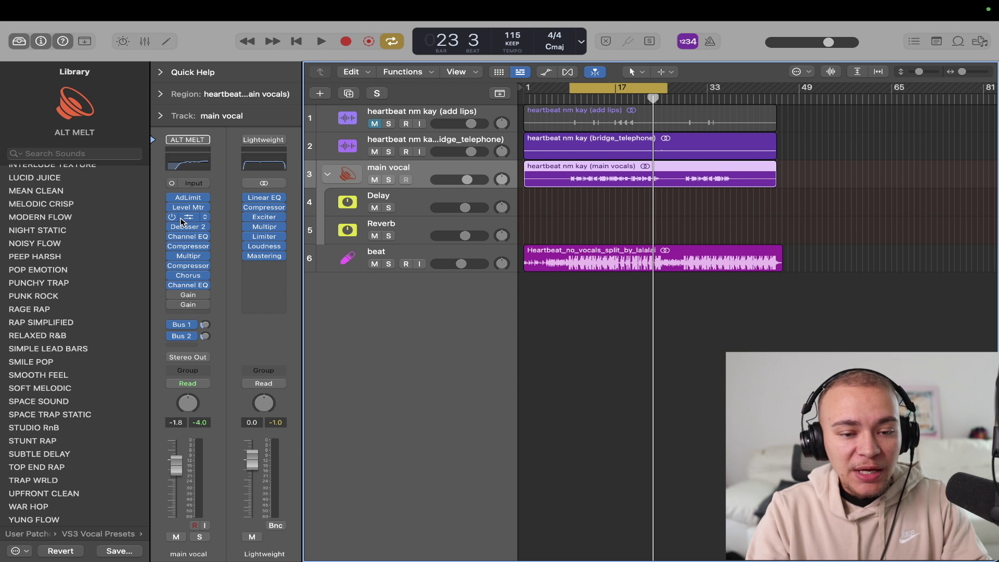
scroll(82, 196, up, 10)
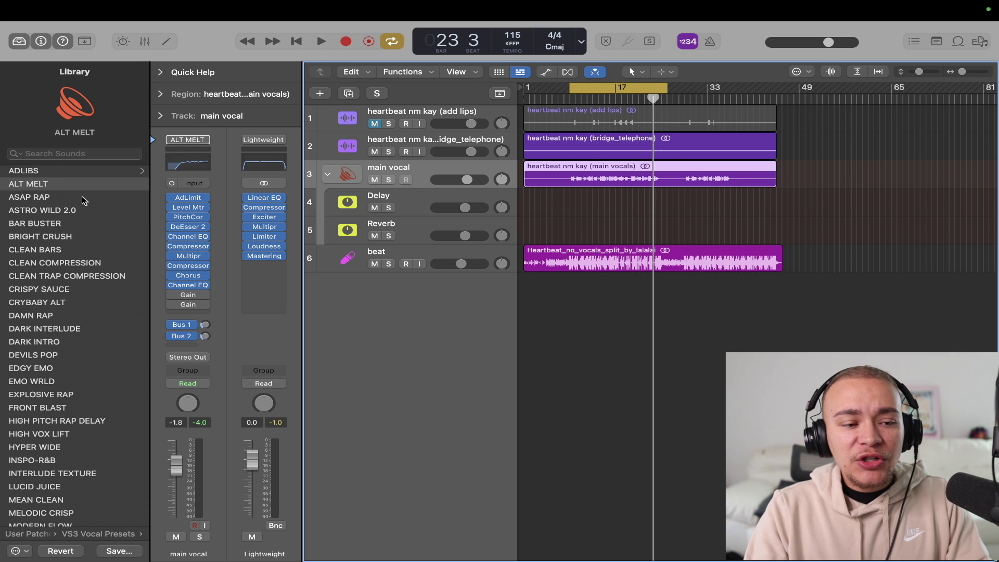
mouse_move(18, 3)
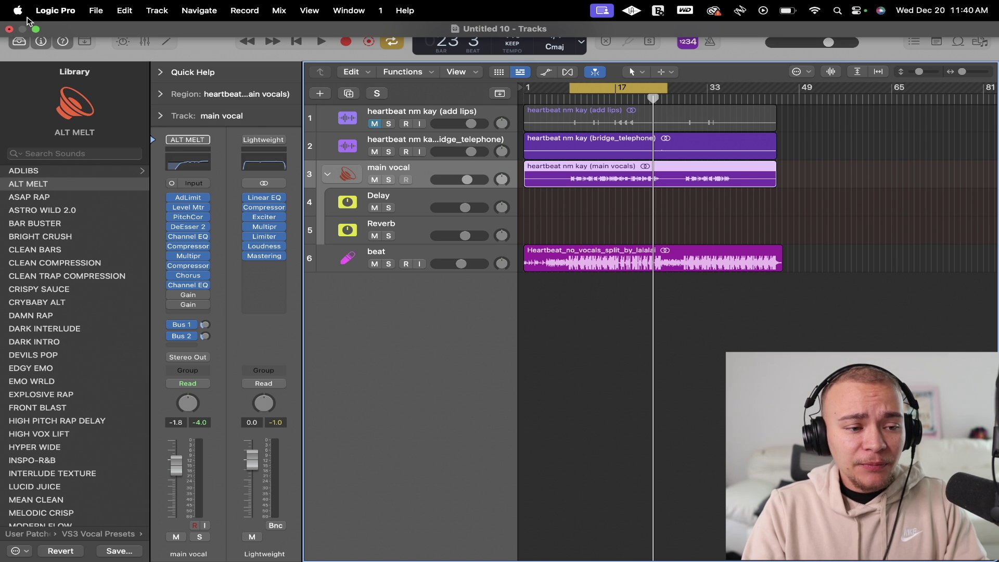
- Dismiss the window arrangement menu and leave full screen via the green window button
mouse_move(36, 30)
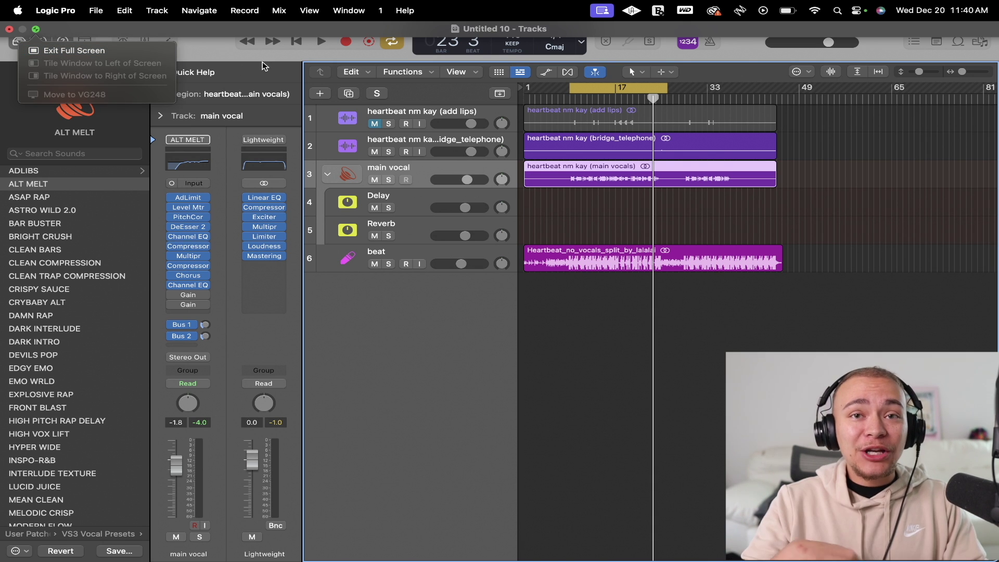
click(219, 56)
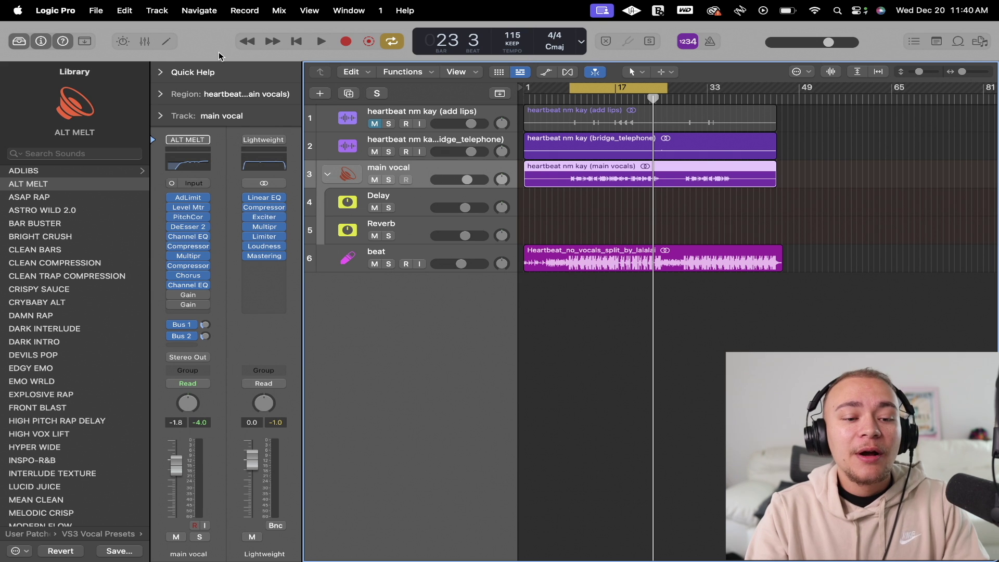
mouse_move(37, 30)
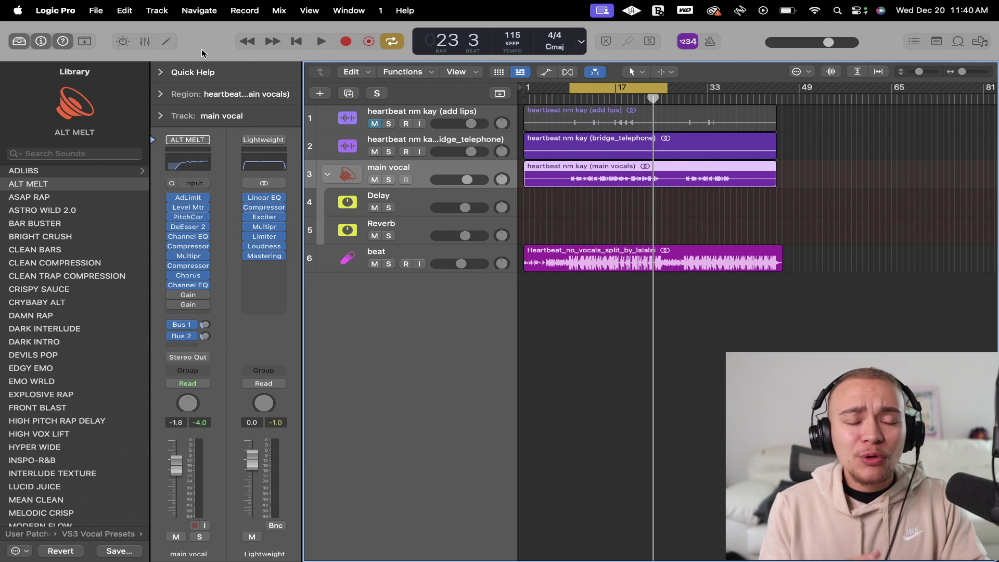
click(38, 32)
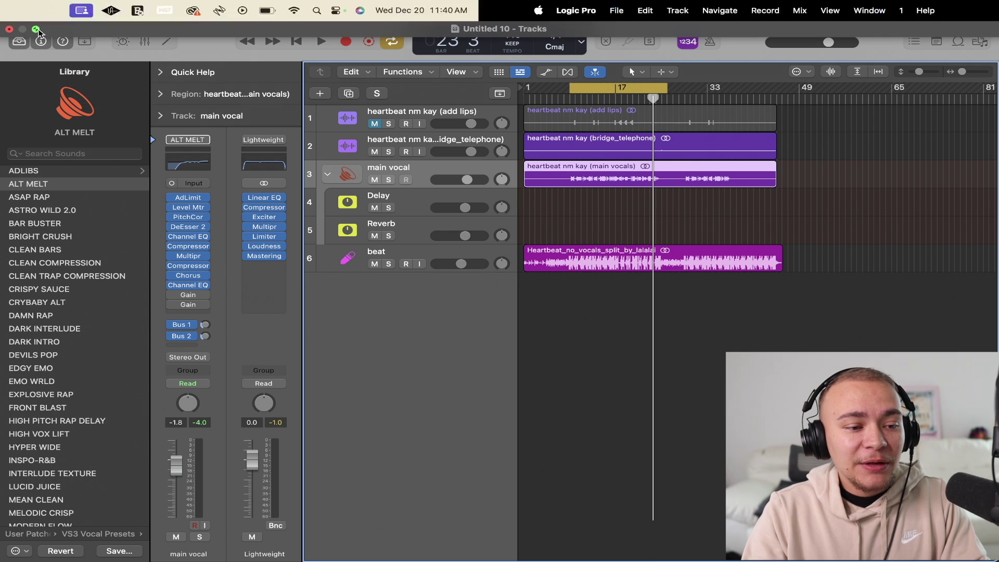